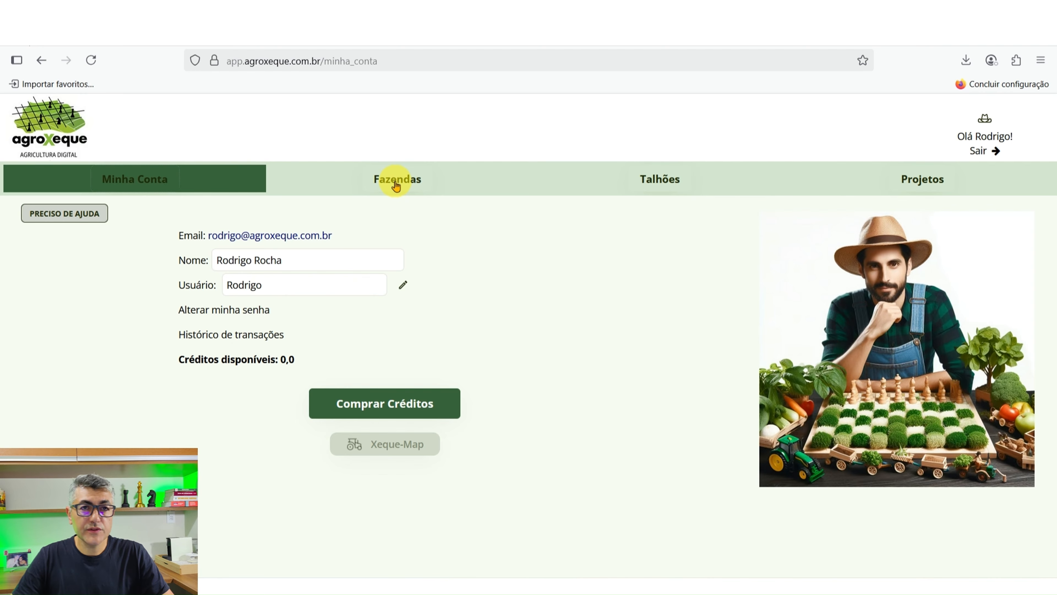
Step: Register a new farm named Santa Maria in the Fazendas section
click(396, 186)
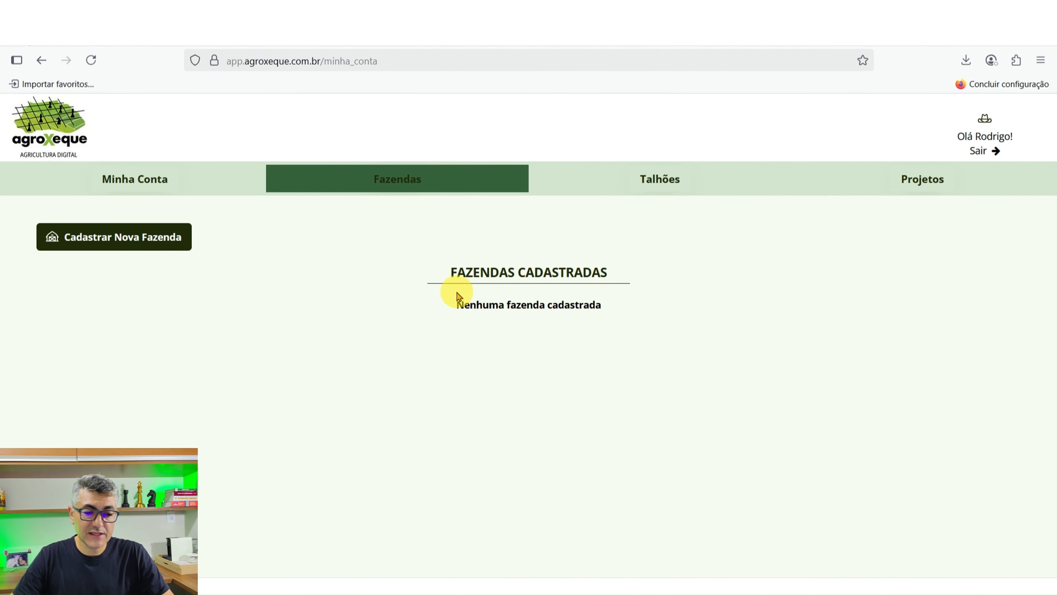
click(668, 180)
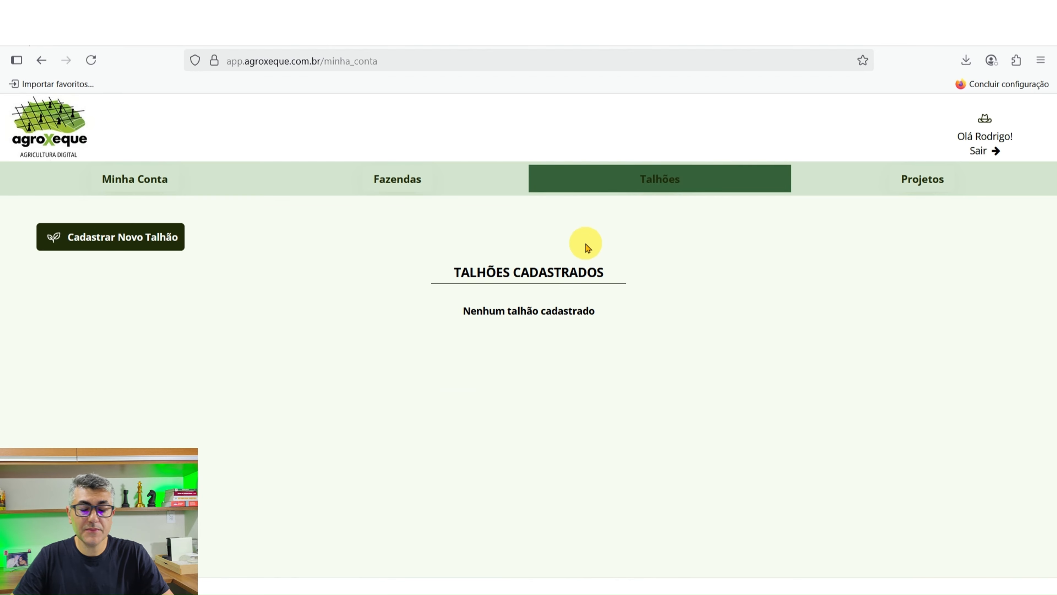
click(411, 185)
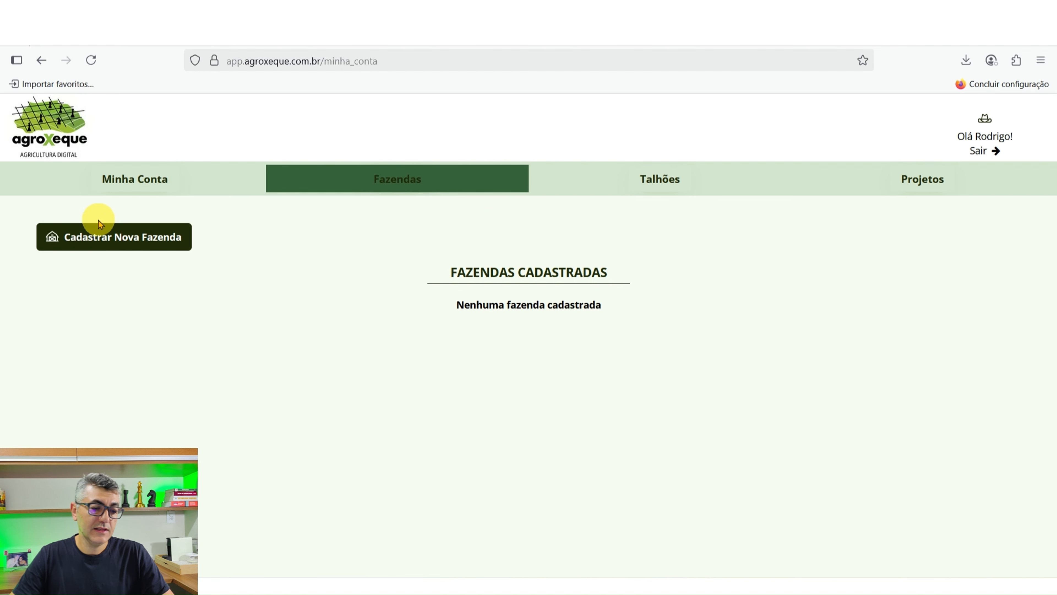
click(120, 240)
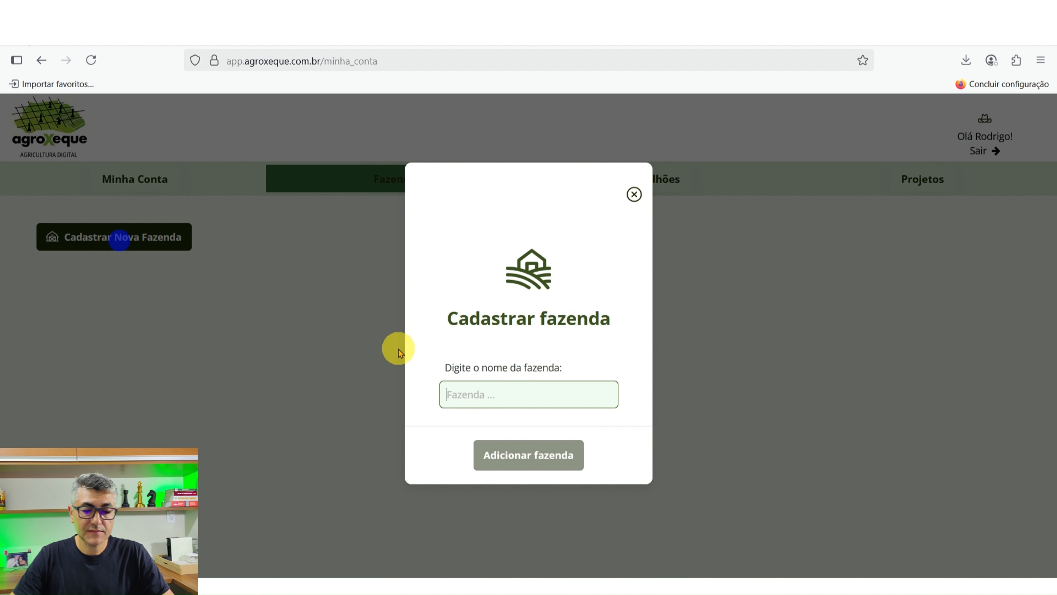
click(524, 398)
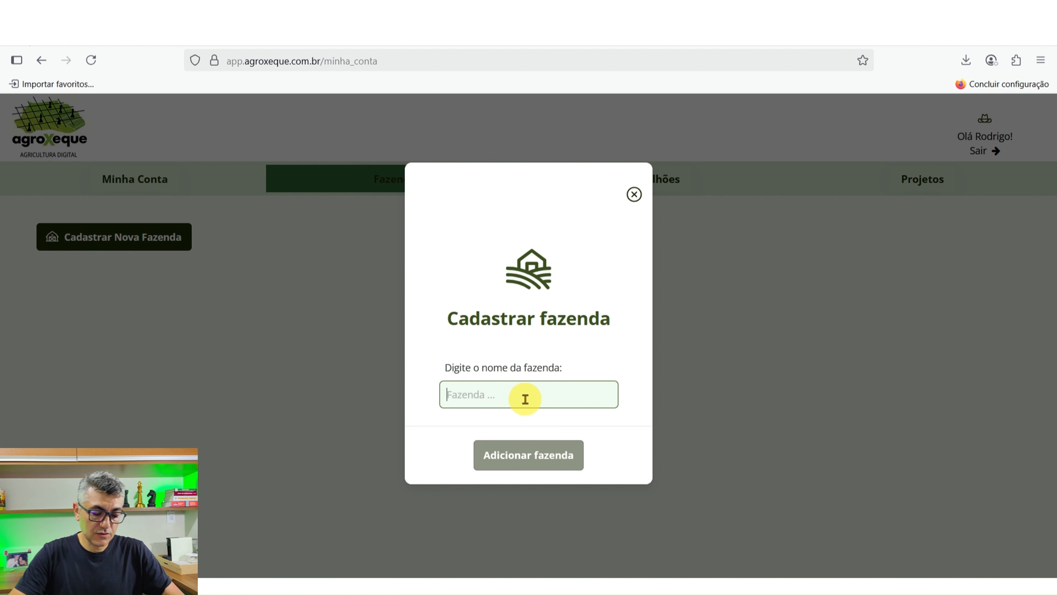
text(Santa Maria)
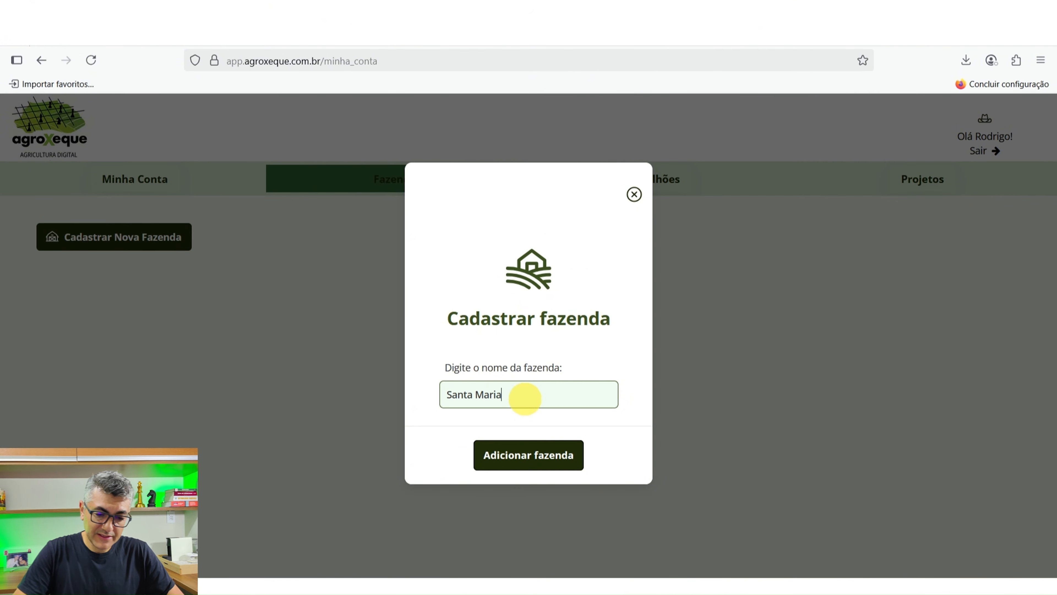
click(521, 452)
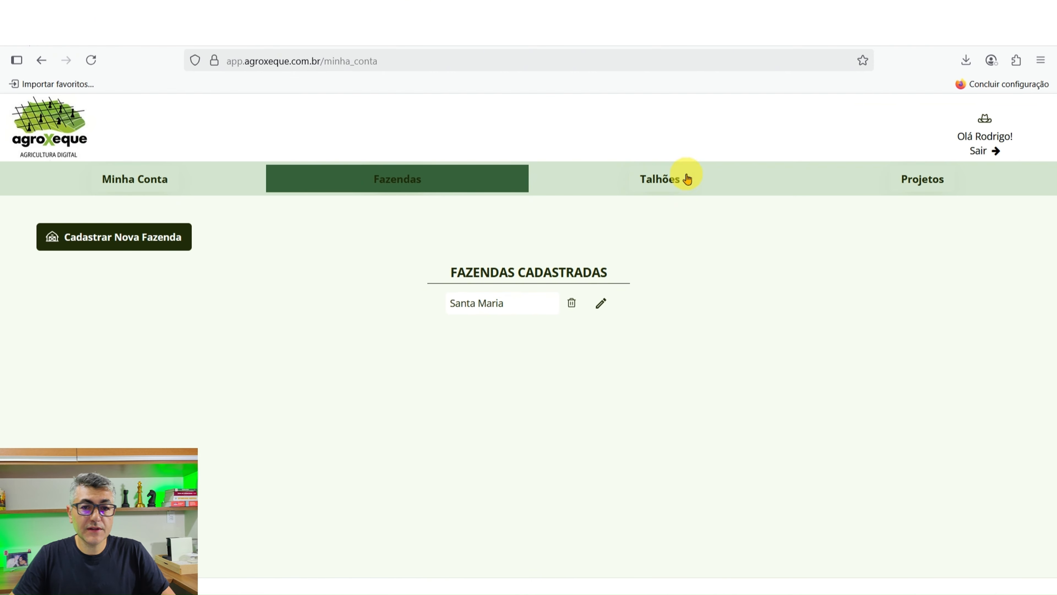
Step: Open the registration form for a new plot in the Talhões section
click(659, 179)
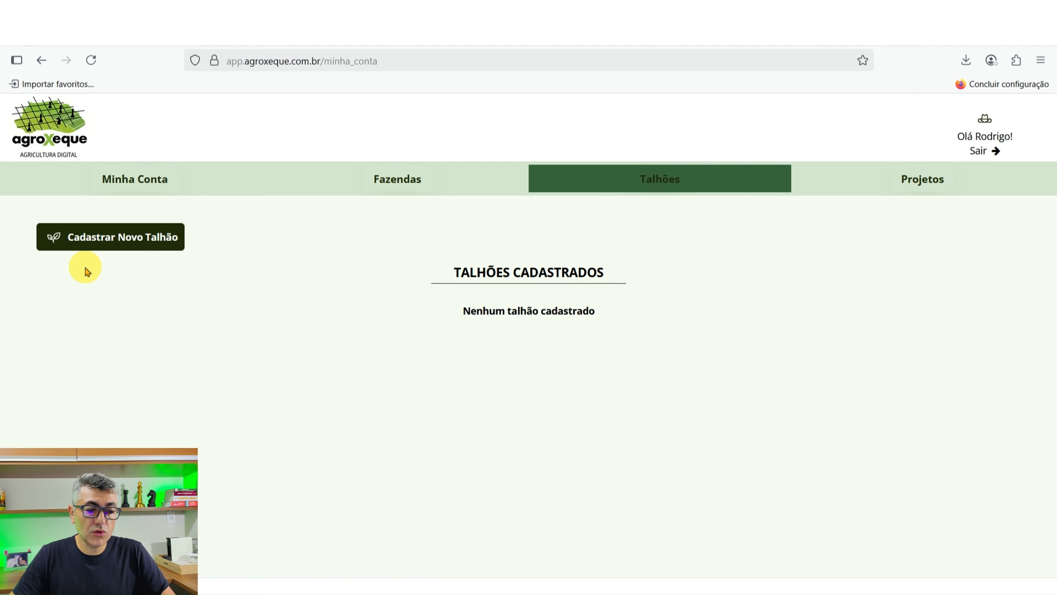
click(117, 238)
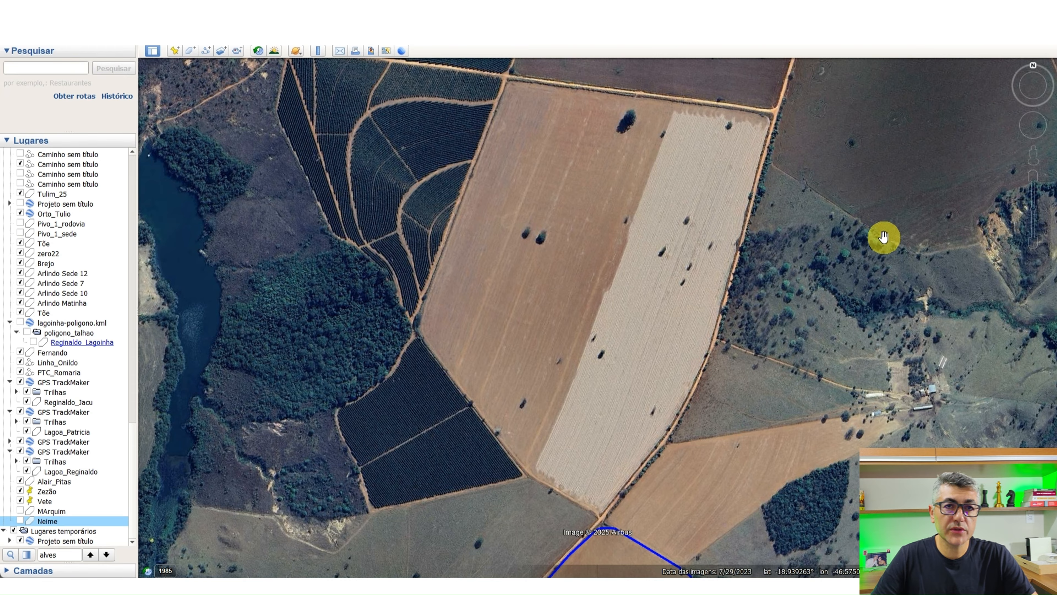
Step: Start a new polygon and trace the boundary of the large brown and beige field between the dirt roads with eight vertices
click(191, 52)
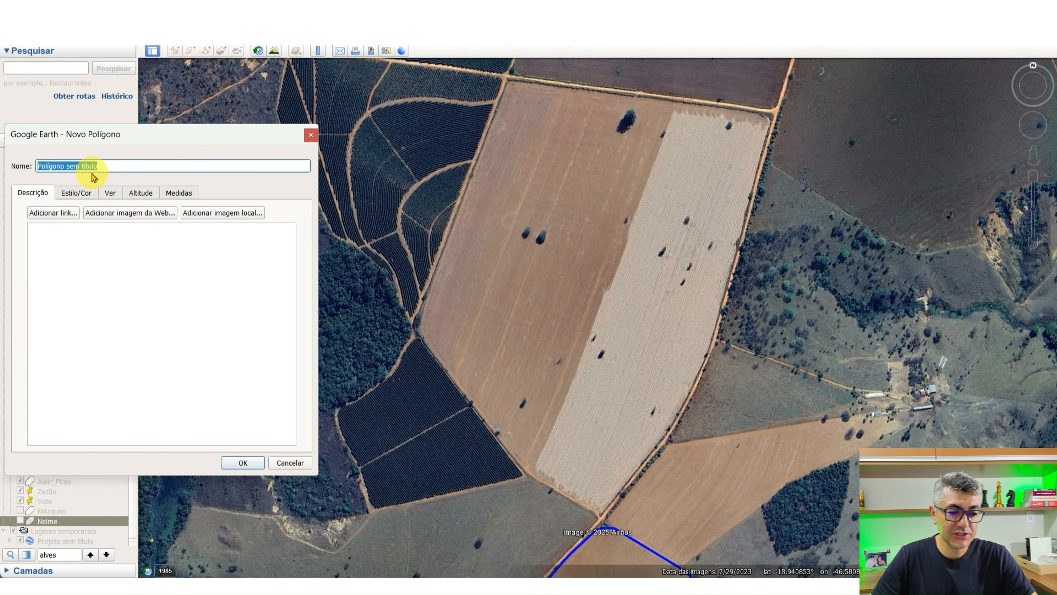
click(421, 329)
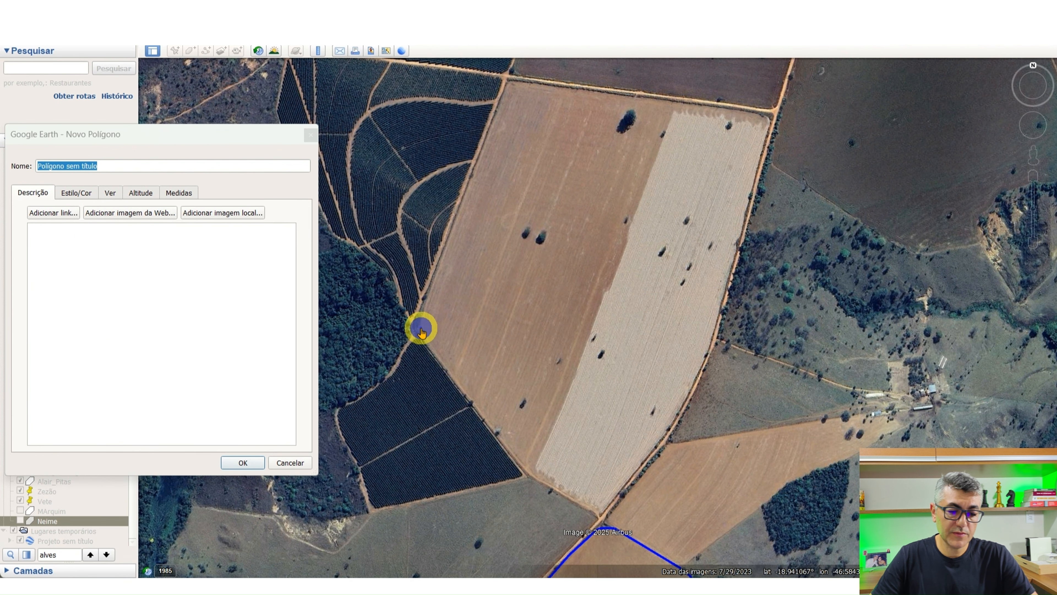
click(509, 82)
click(764, 117)
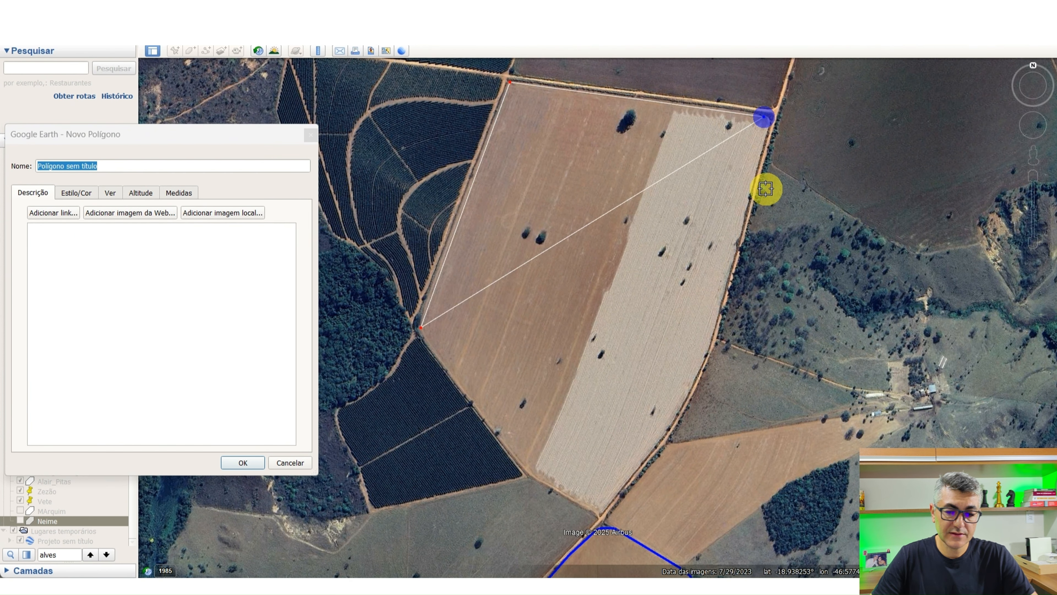
click(735, 260)
click(705, 356)
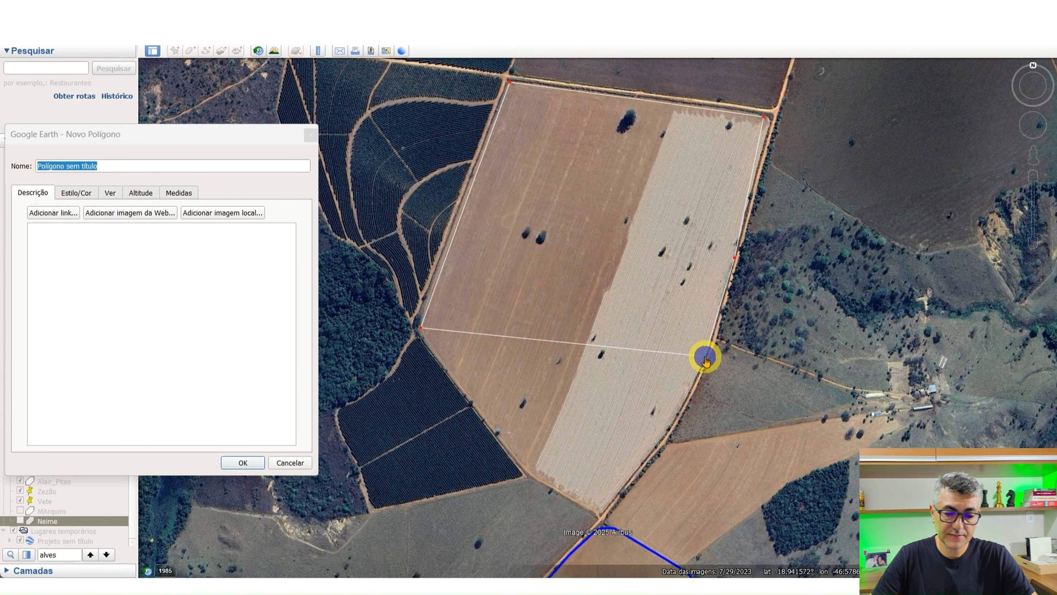
click(668, 427)
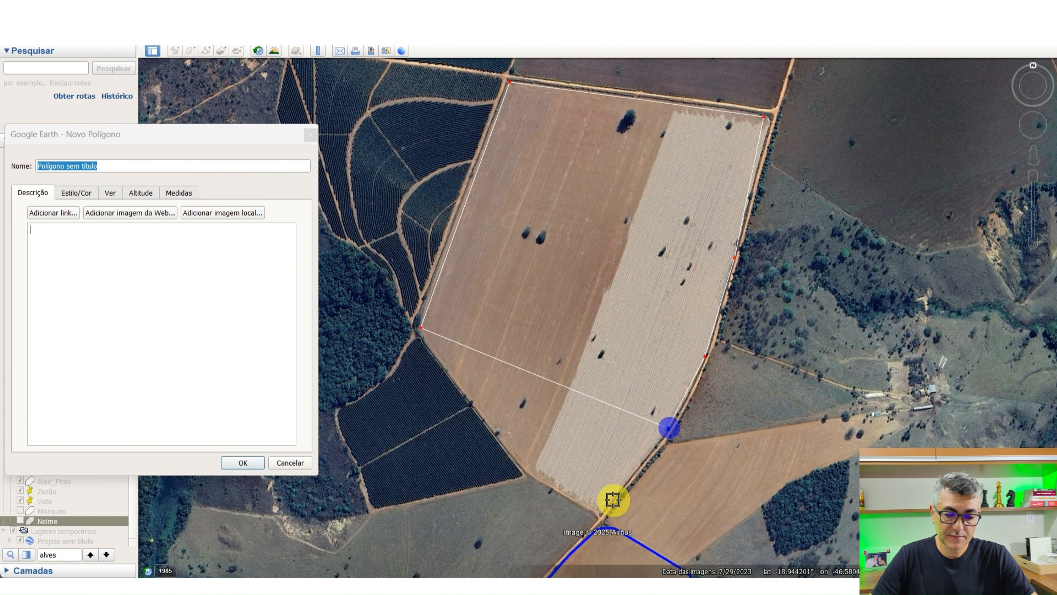
click(602, 515)
click(526, 474)
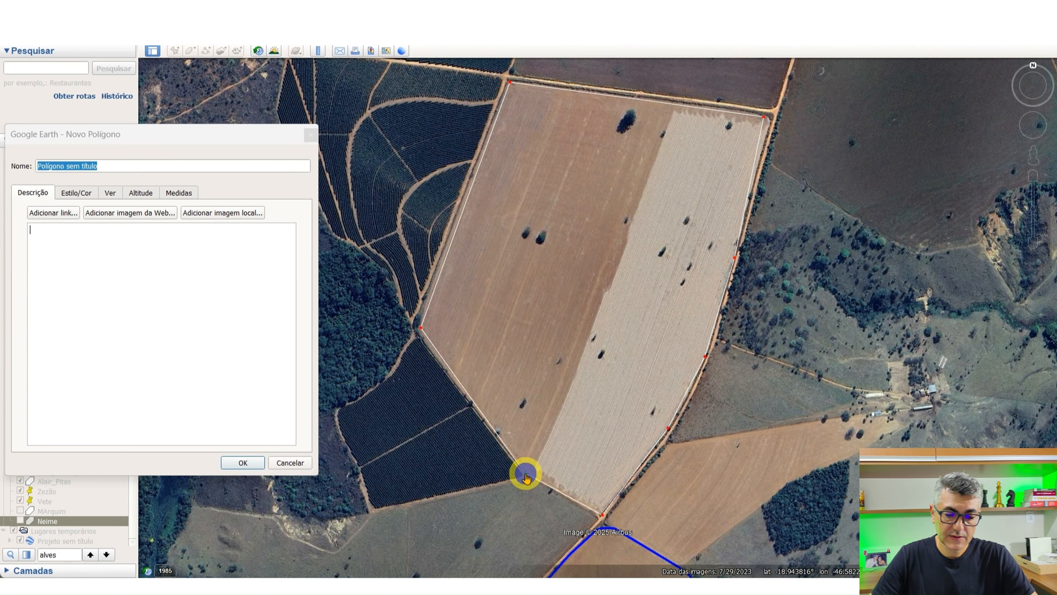
Step: Refine the polygon by moving its west corner to the field edge and reshaping the northeast corner with an extra vertex
click(417, 329)
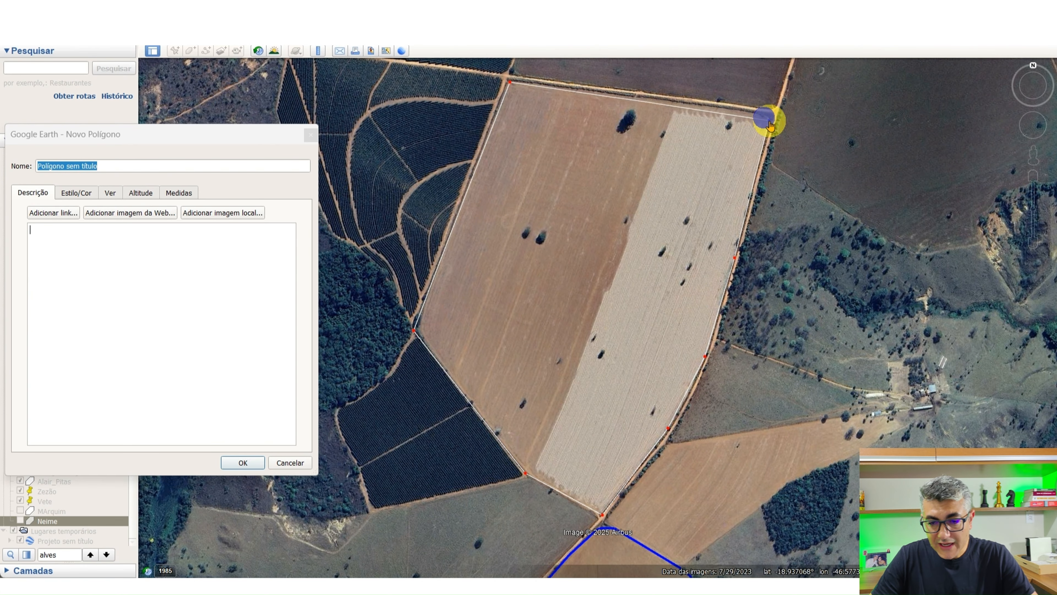
click(756, 114)
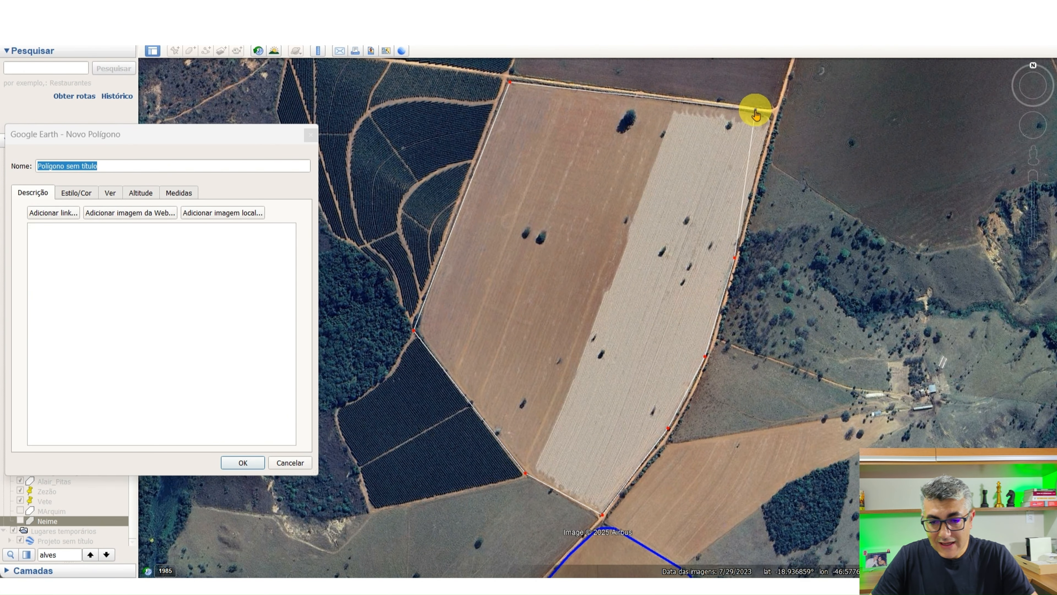
click(768, 119)
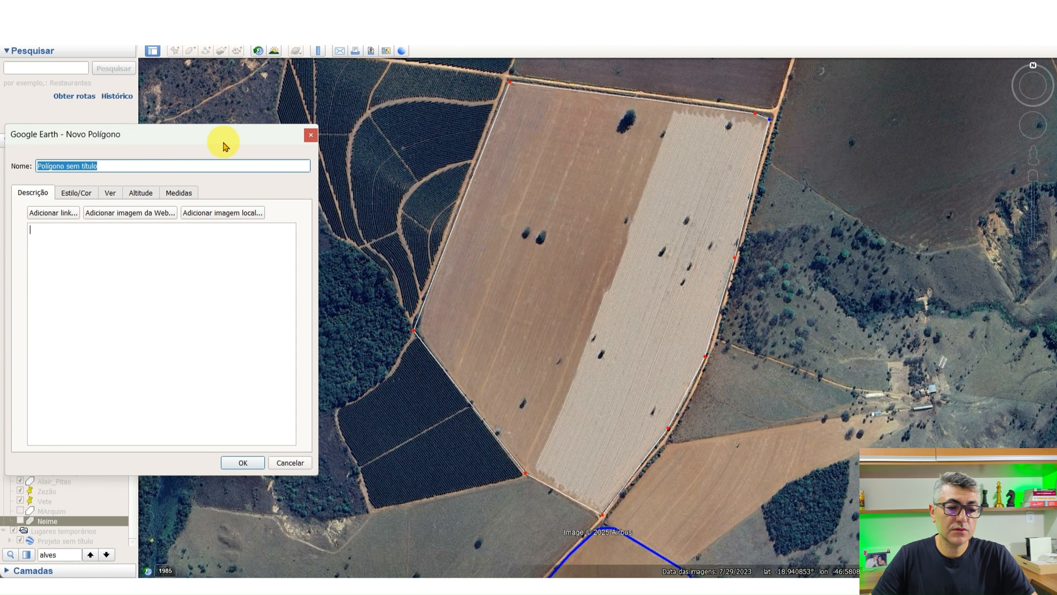
Step: Name the new polygon Polígono 1 and save it to the places list
drag(222, 142, 352, 109)
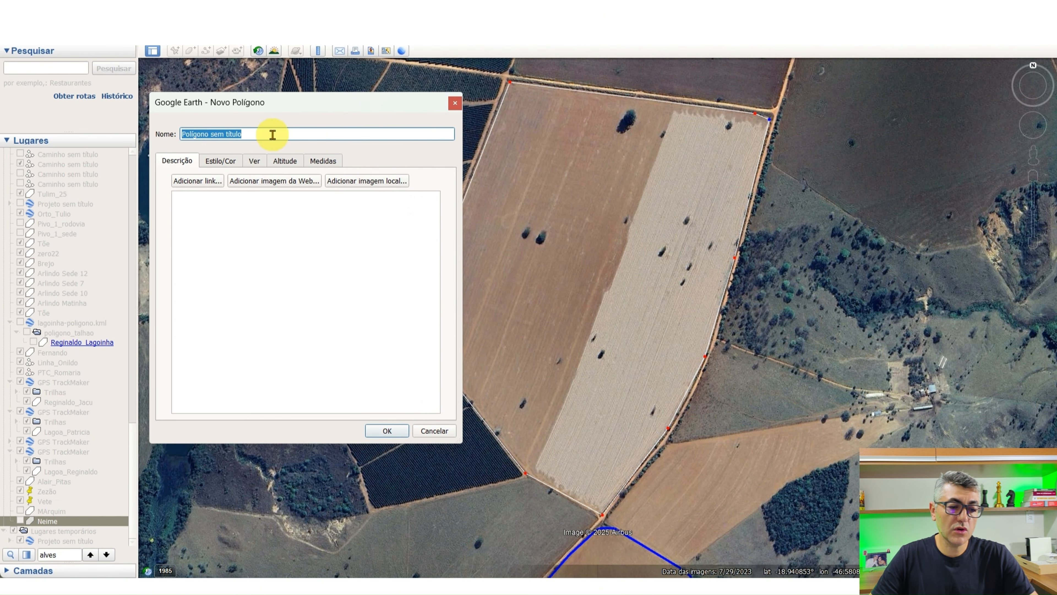
text(Polí)
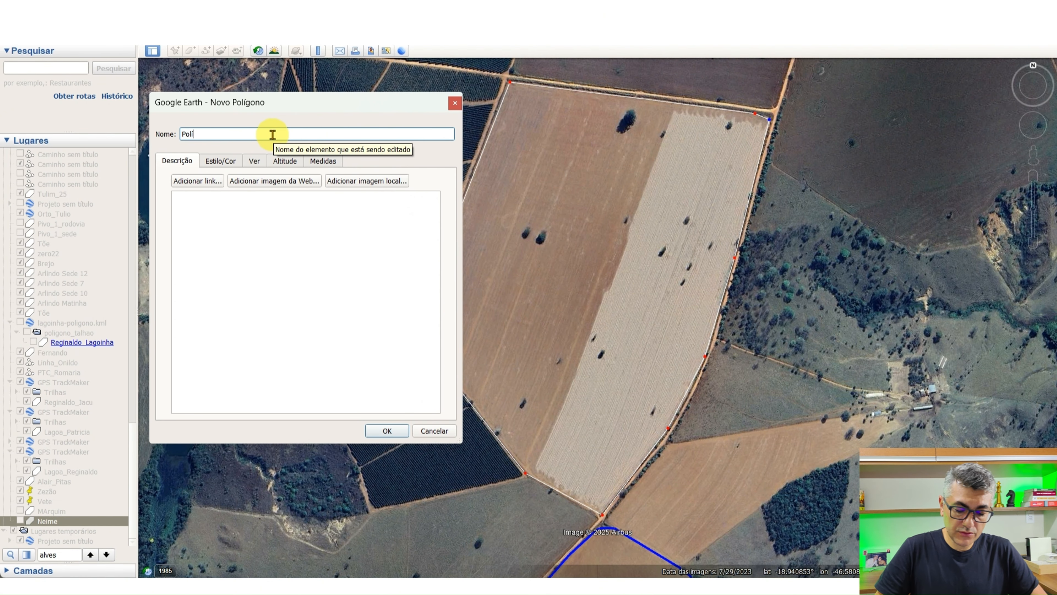
text(gon)
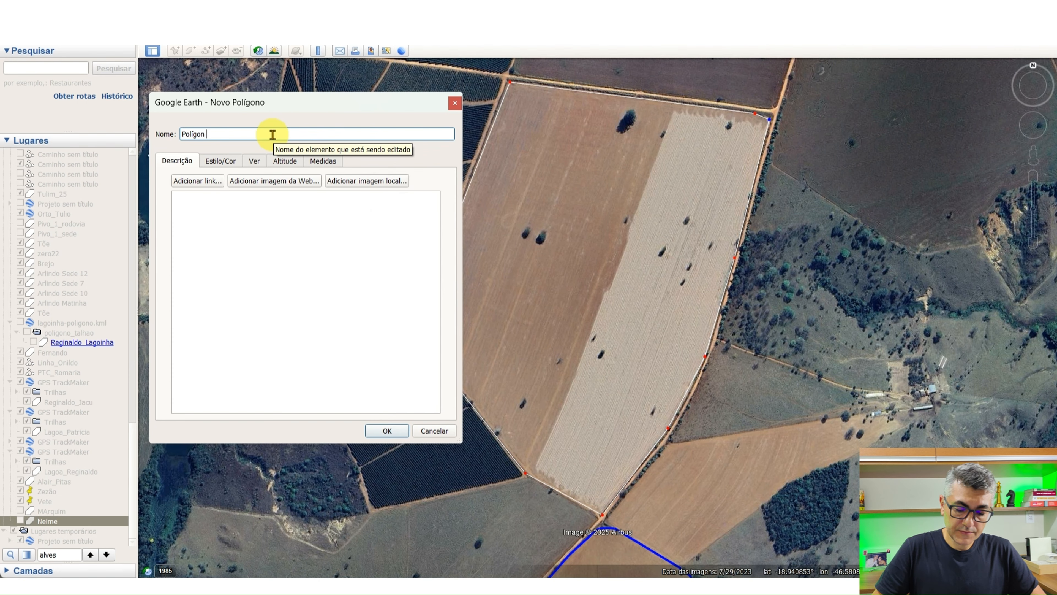
text( 1)
key(Tab)
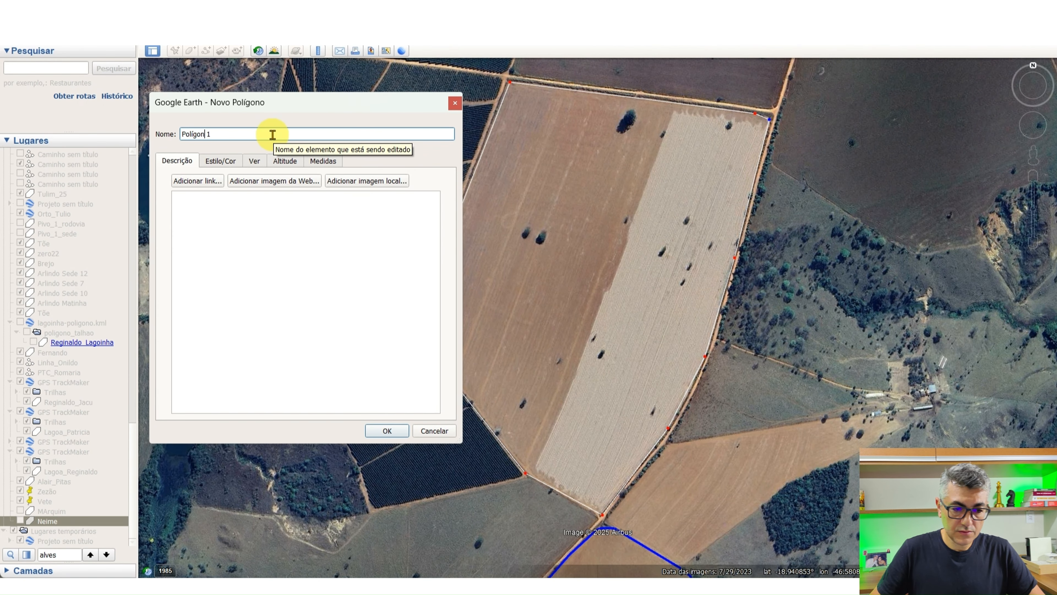
click(388, 431)
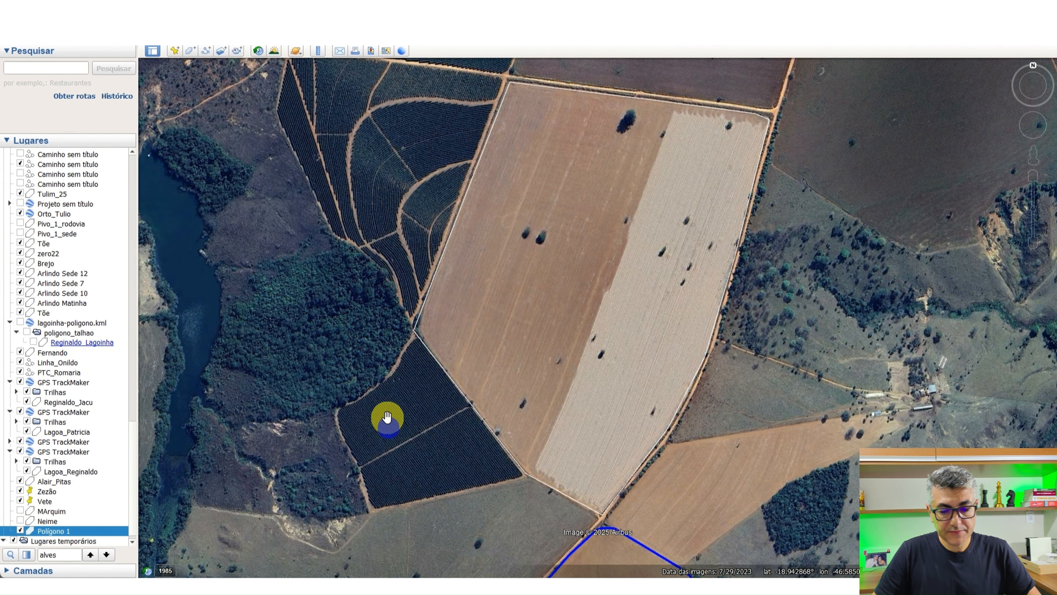
Step: Export Polígono 1 to the Área de Trabalho folder as a KML file named Polígono 1
right_click(82, 534)
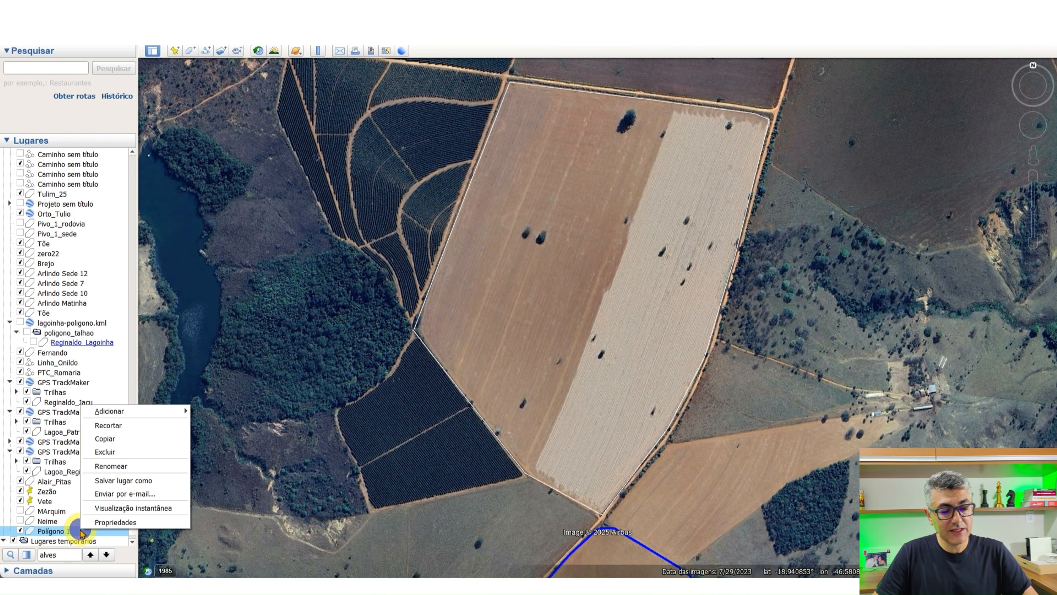
click(130, 484)
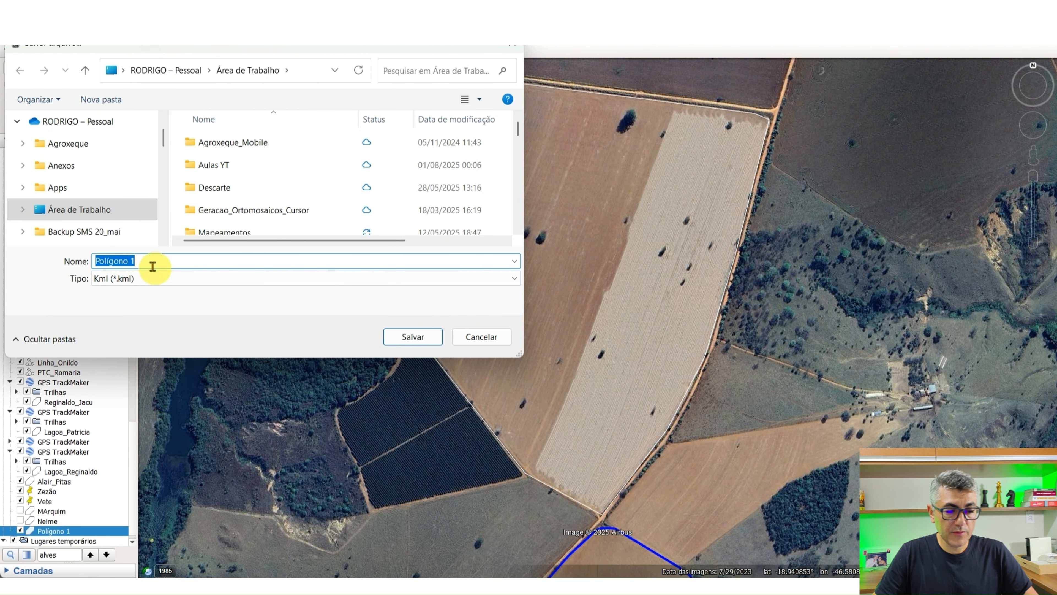
click(159, 283)
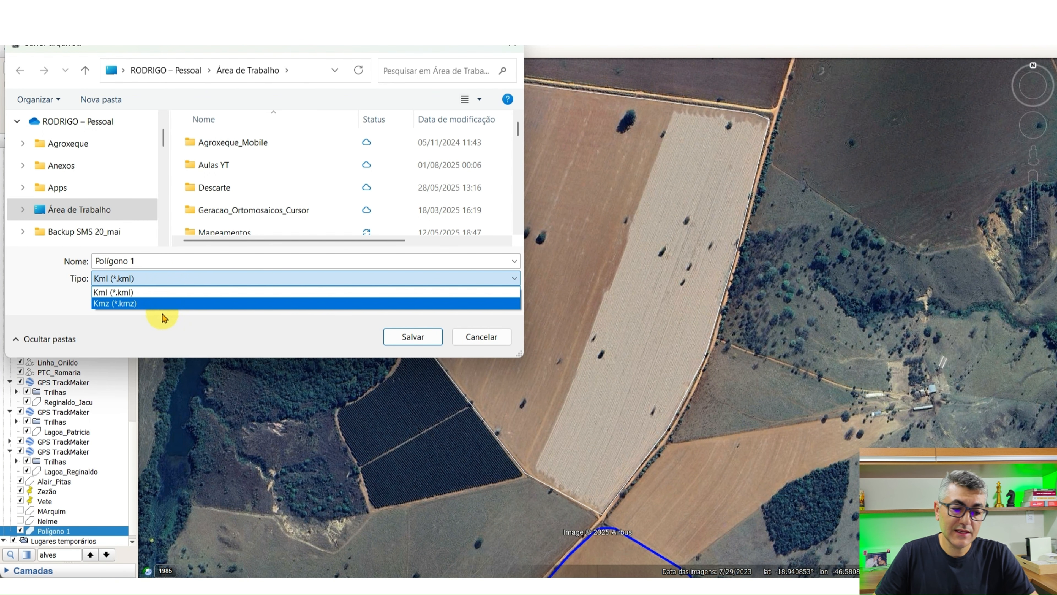
click(184, 293)
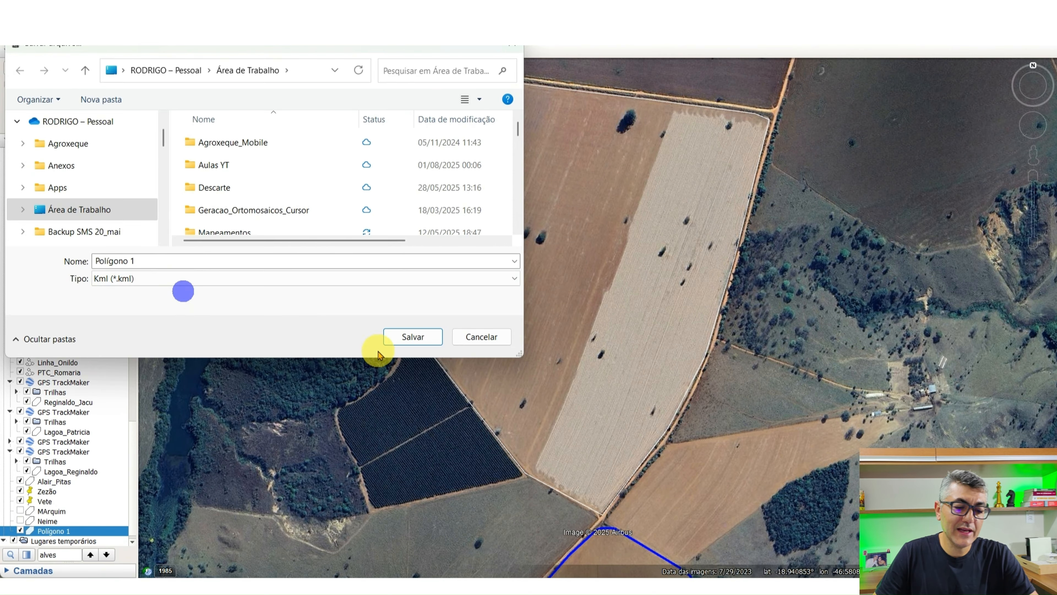
click(408, 338)
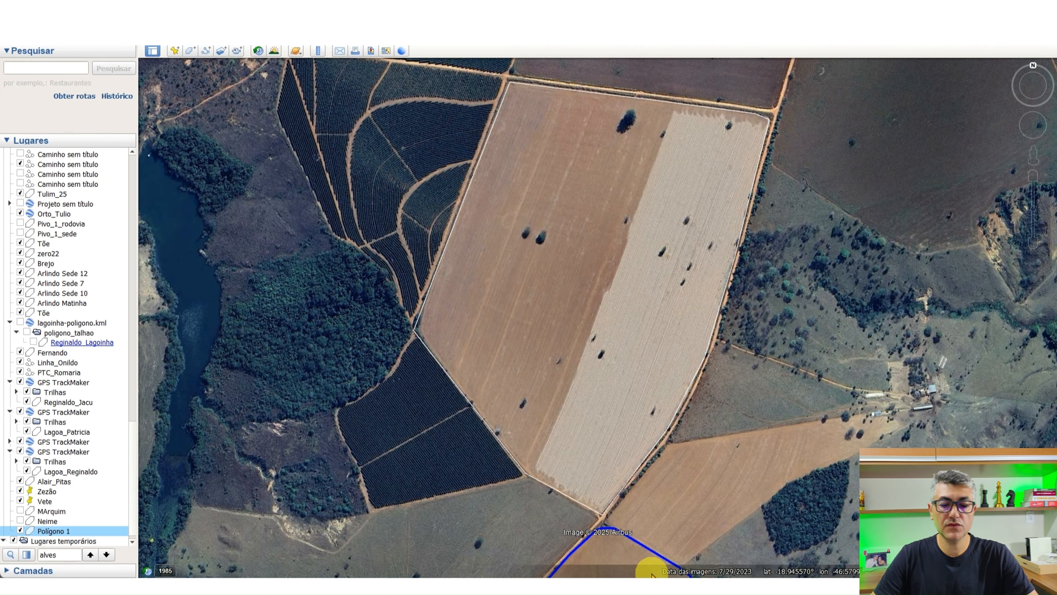
Step: Switch to the browser and bring up the Google Earth web project showing the same field
mouse_move(662, 587)
click(664, 550)
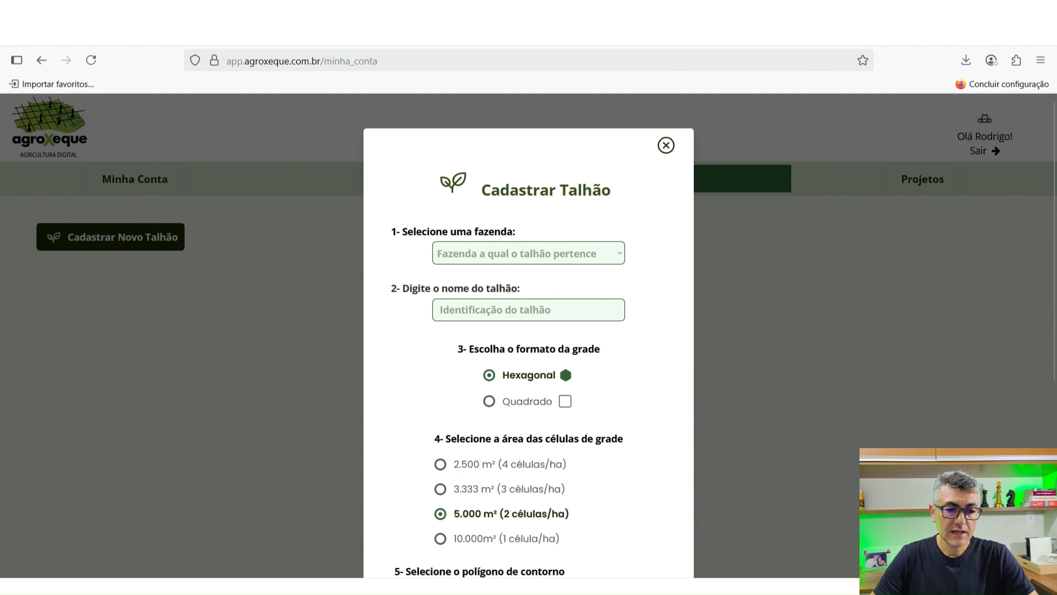
click(226, 32)
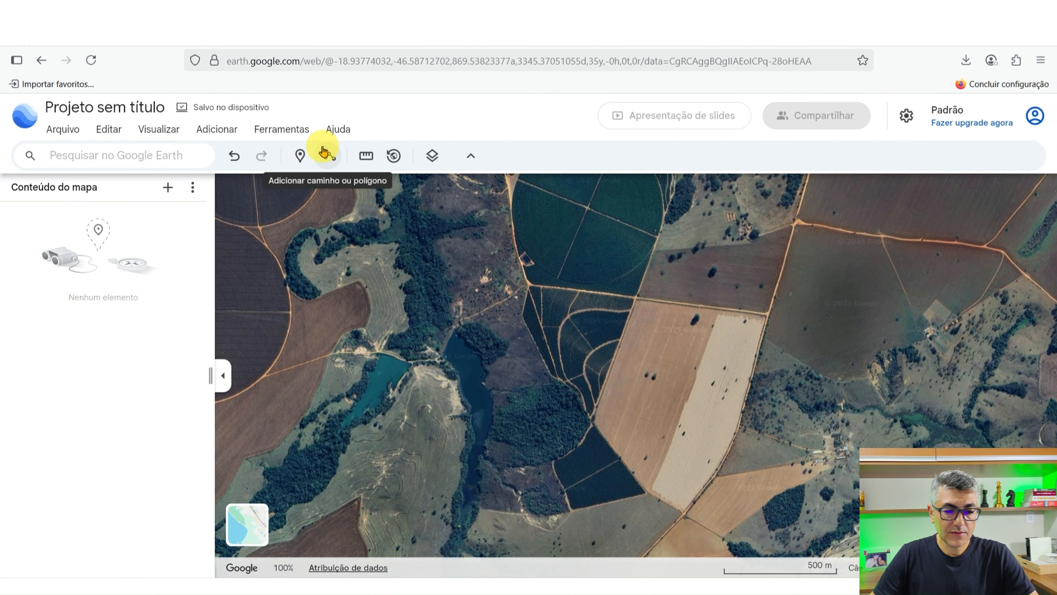
Step: Trace the two-tone field beside the road with a closed seven-vertex polygon of about 448,700 m²
click(327, 160)
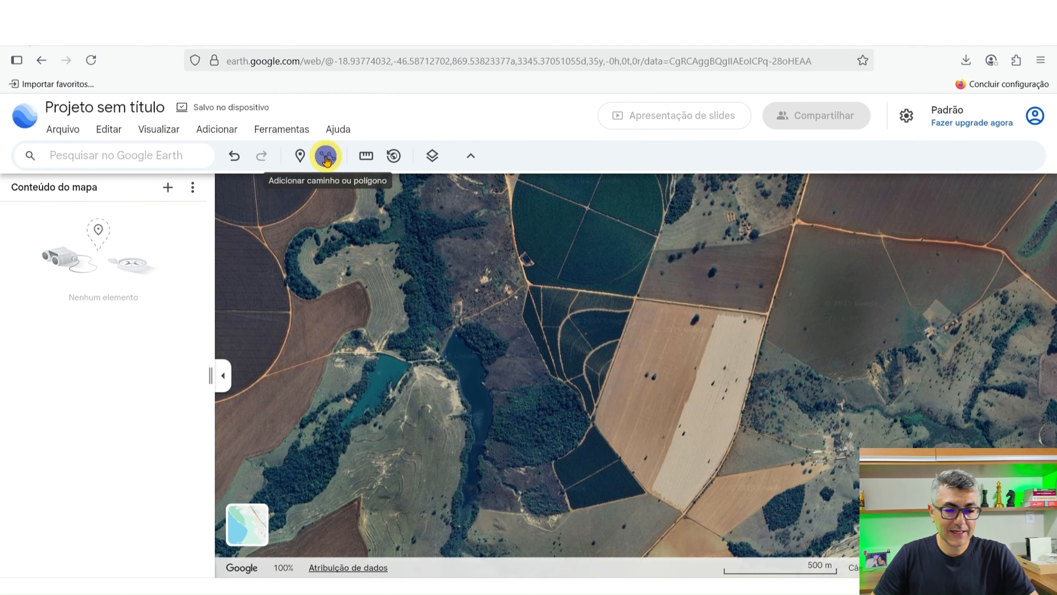
click(635, 298)
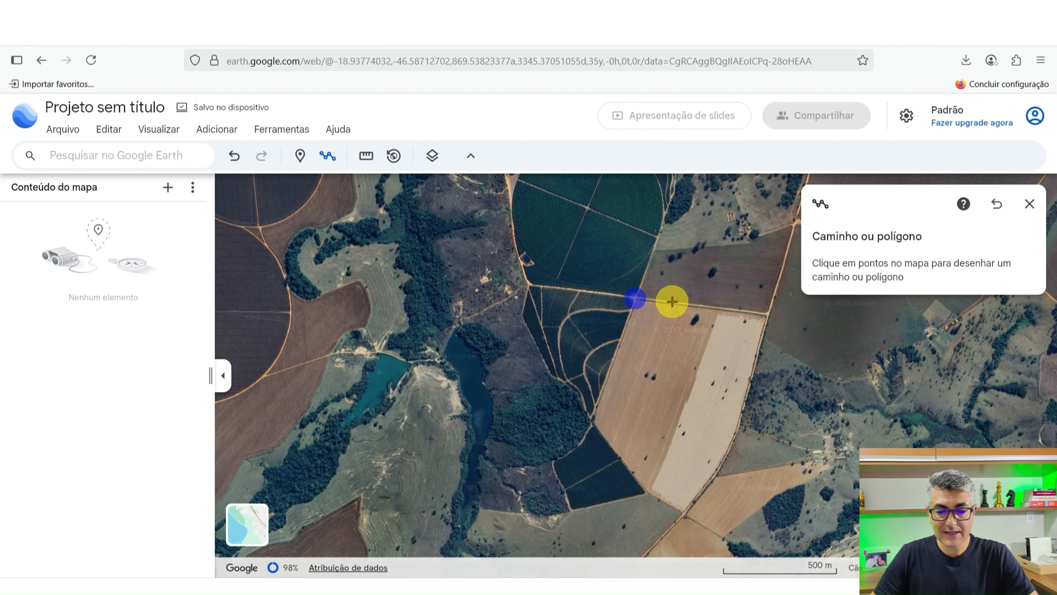
click(764, 318)
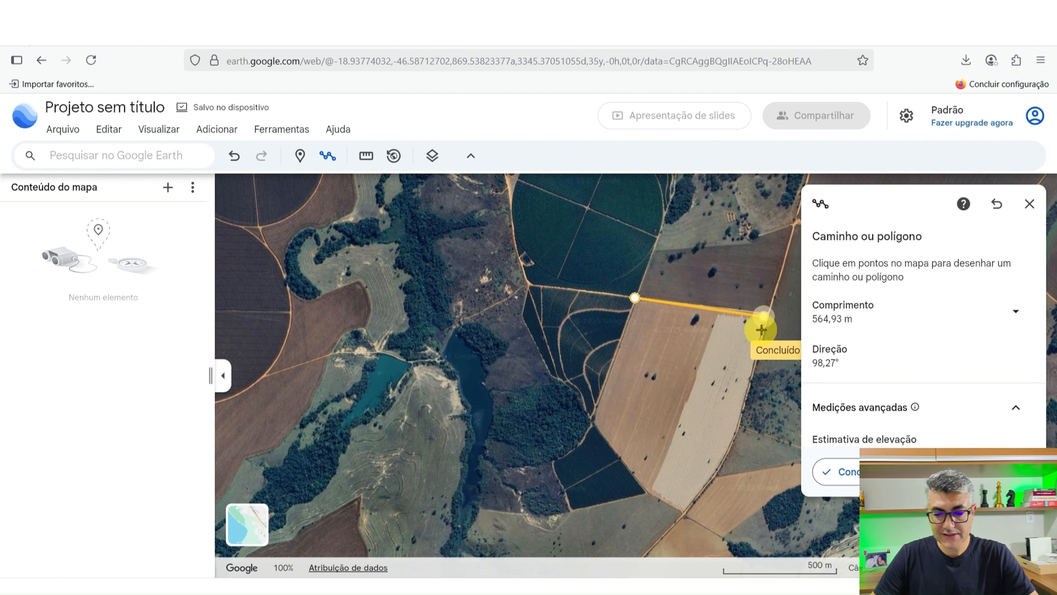
click(762, 332)
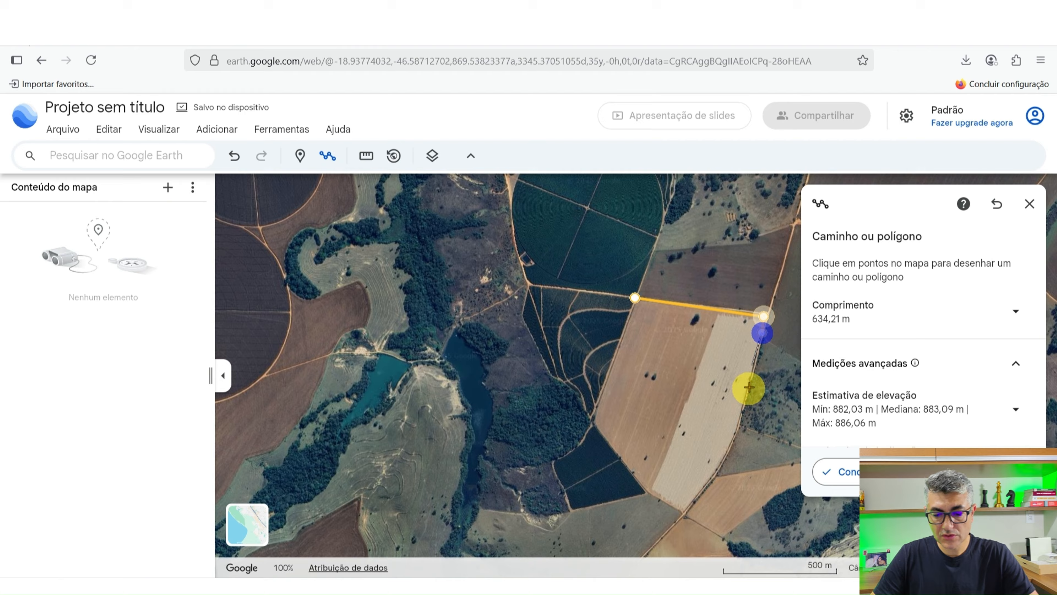
click(733, 437)
click(684, 517)
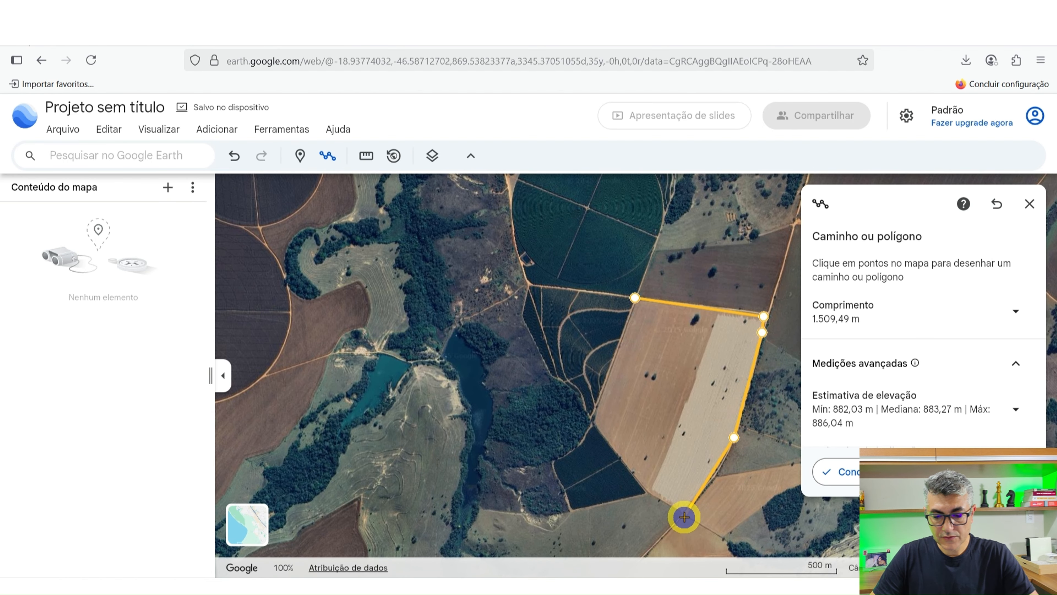
click(648, 492)
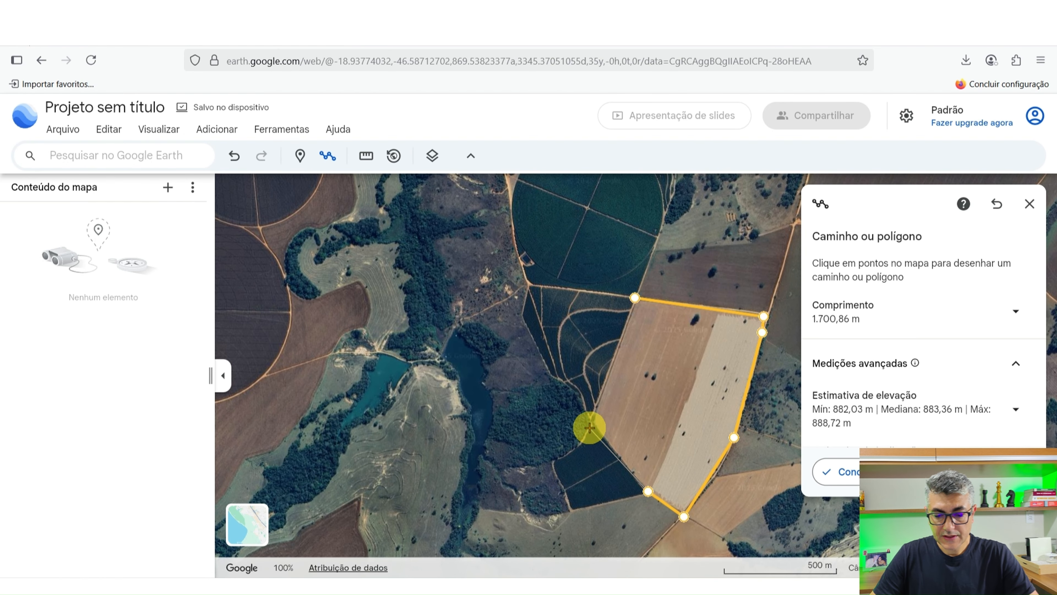
click(592, 422)
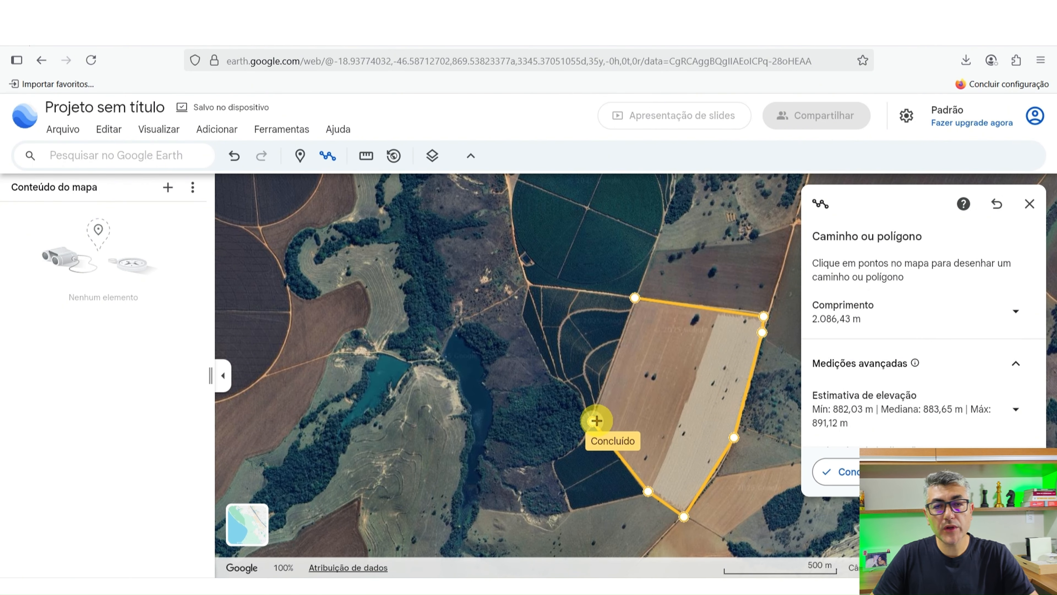
click(632, 299)
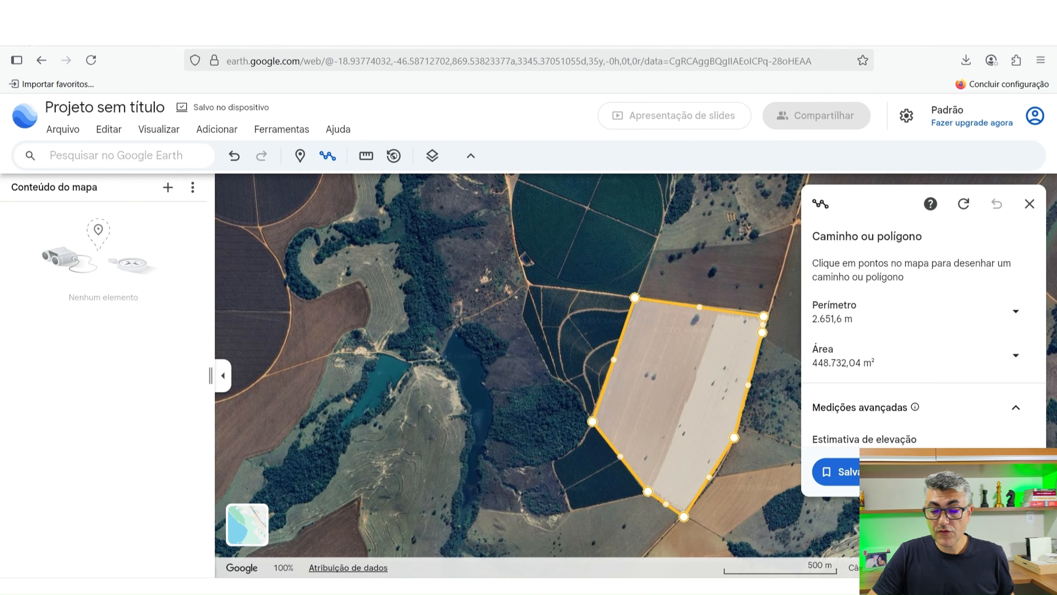
Step: Save the traced polygon to the project as Polígono_1A and export the project as a KML file
click(837, 471)
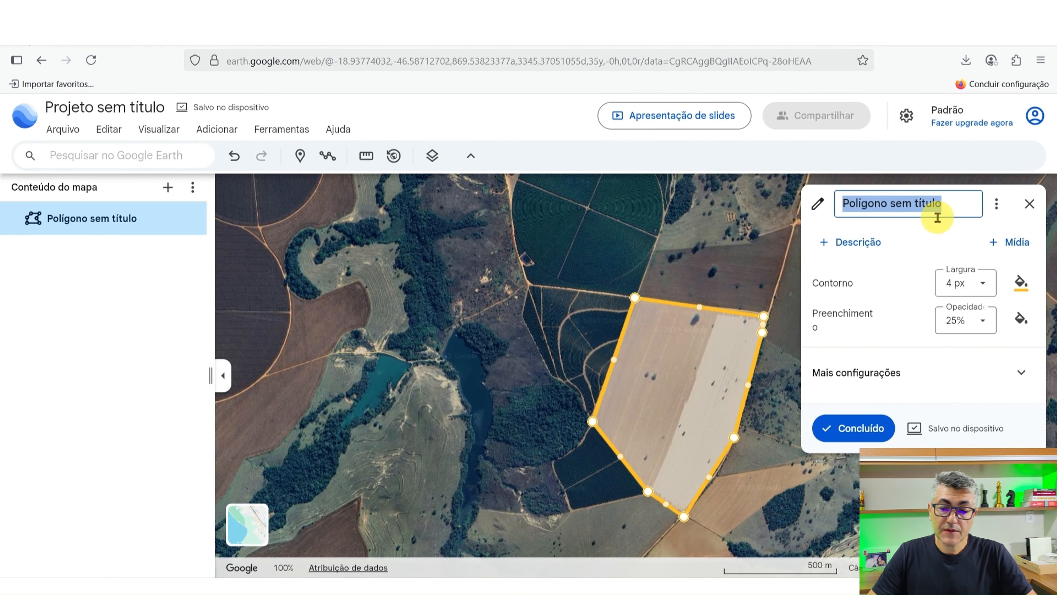
text(Polí)
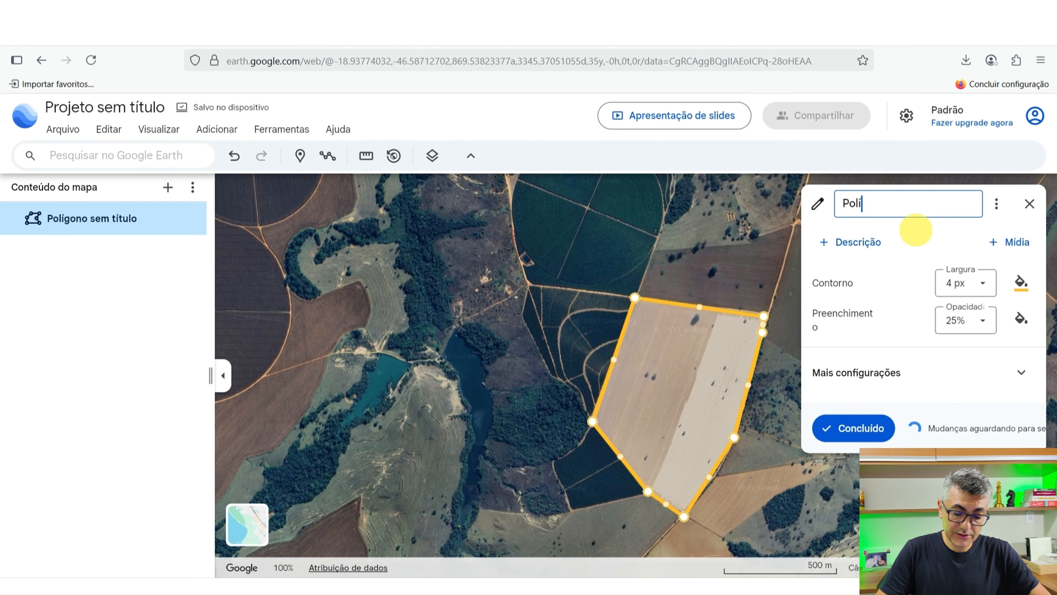
text(gono_)
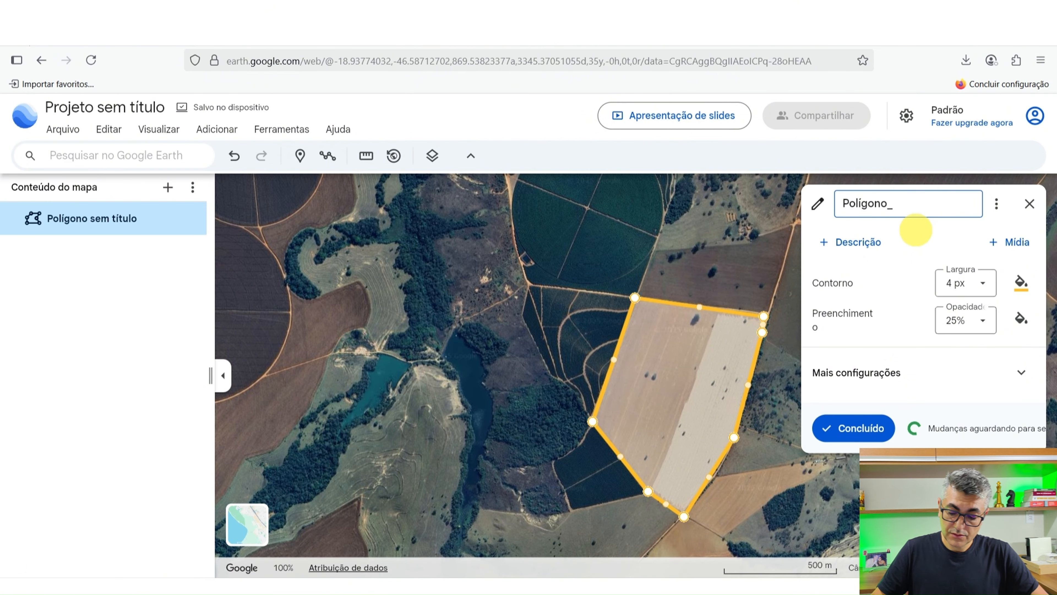
text(1A)
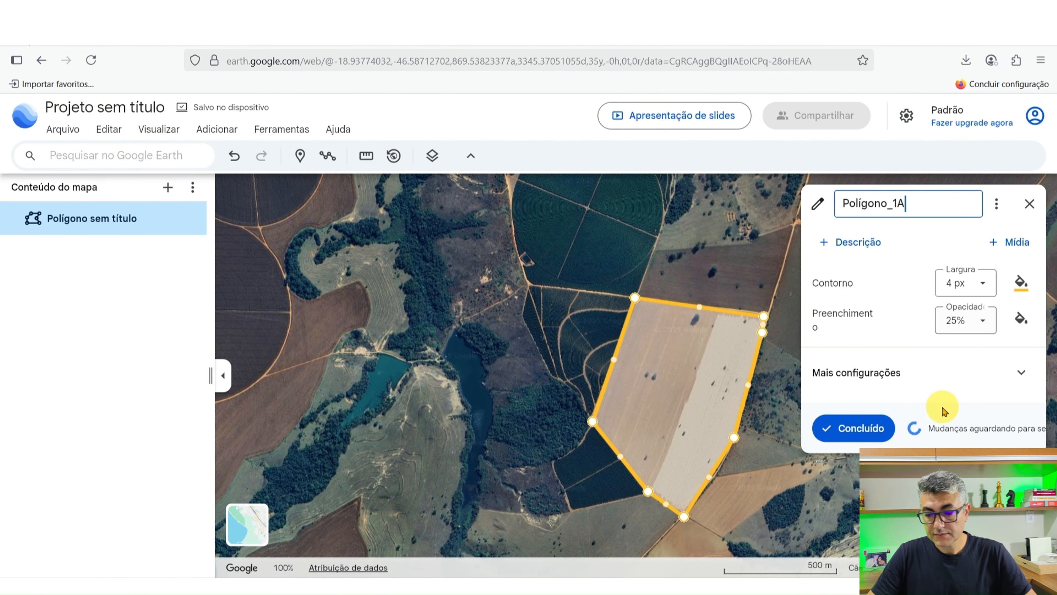
click(874, 427)
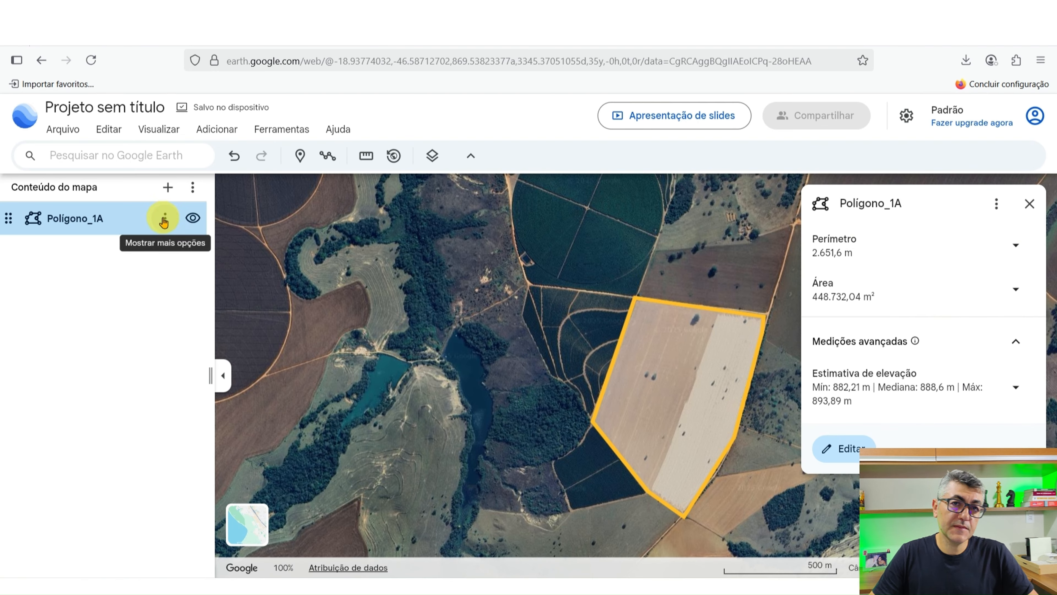
click(66, 130)
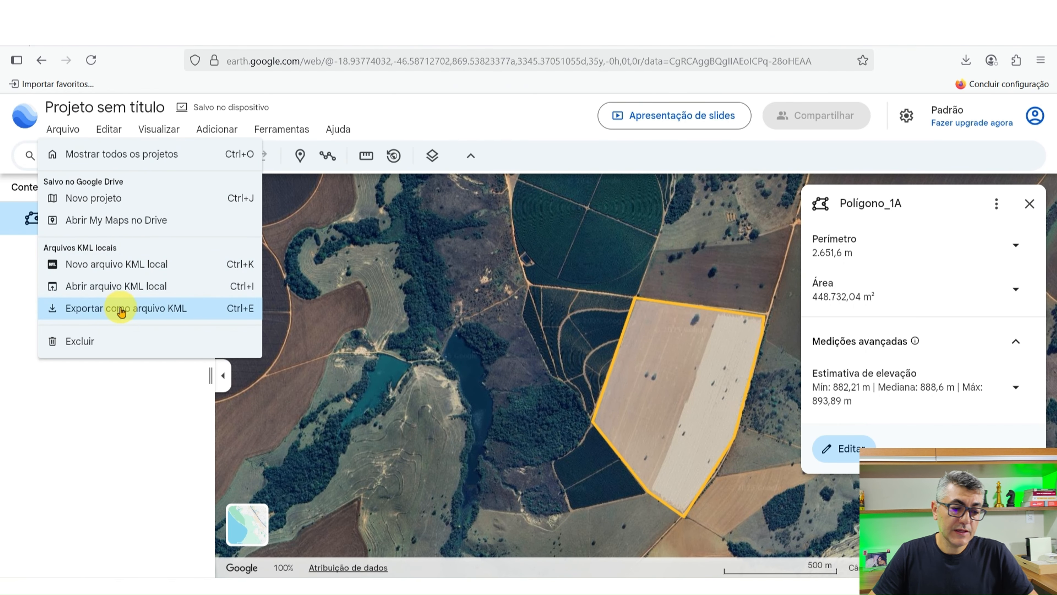
click(143, 313)
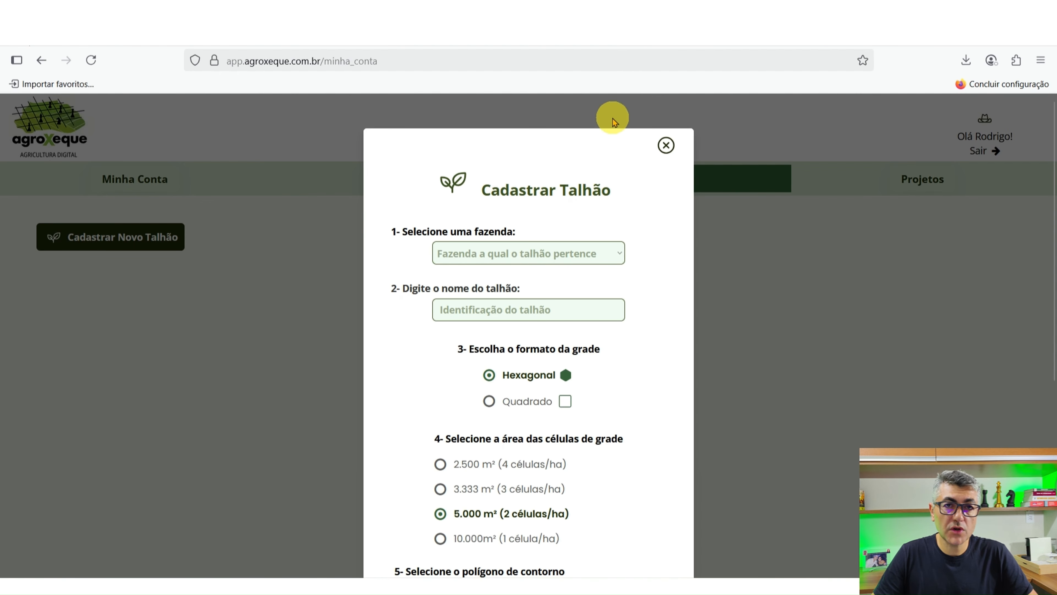
Step: Assign the new plot to the Santa Maria farm and name it Angico
click(595, 258)
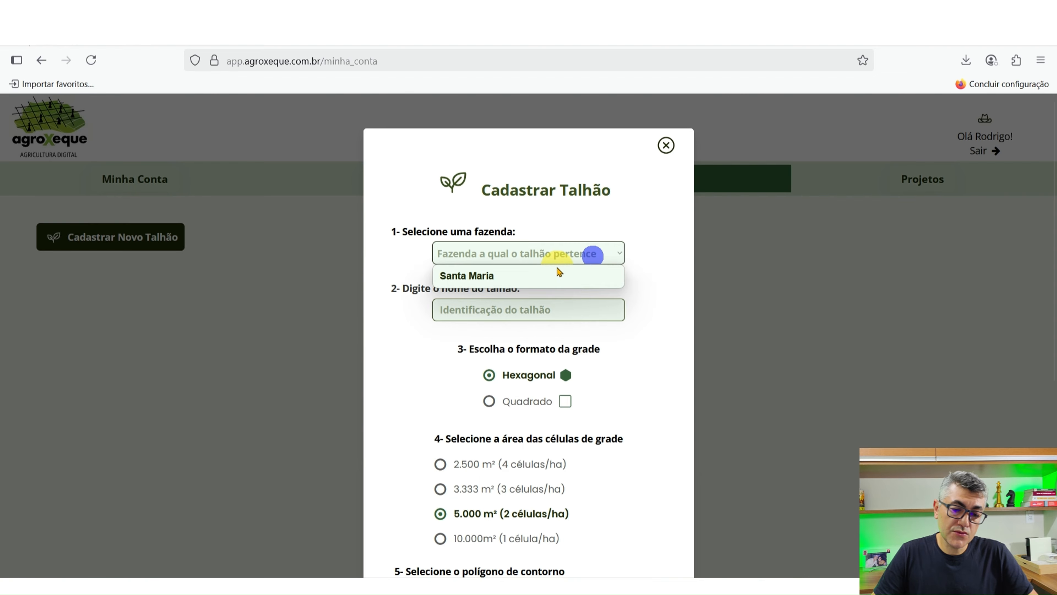
click(504, 276)
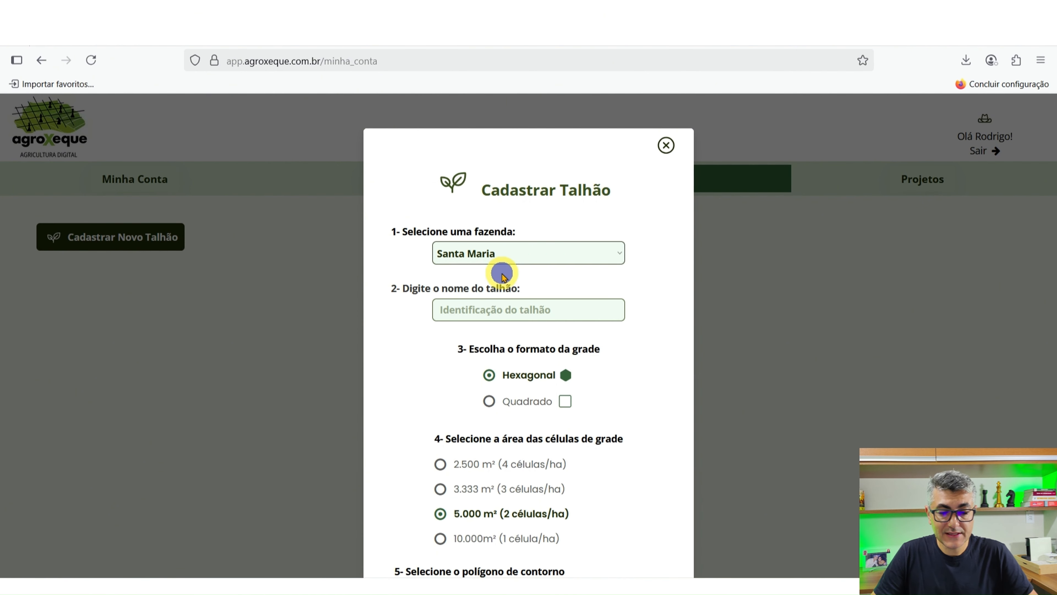
click(532, 307)
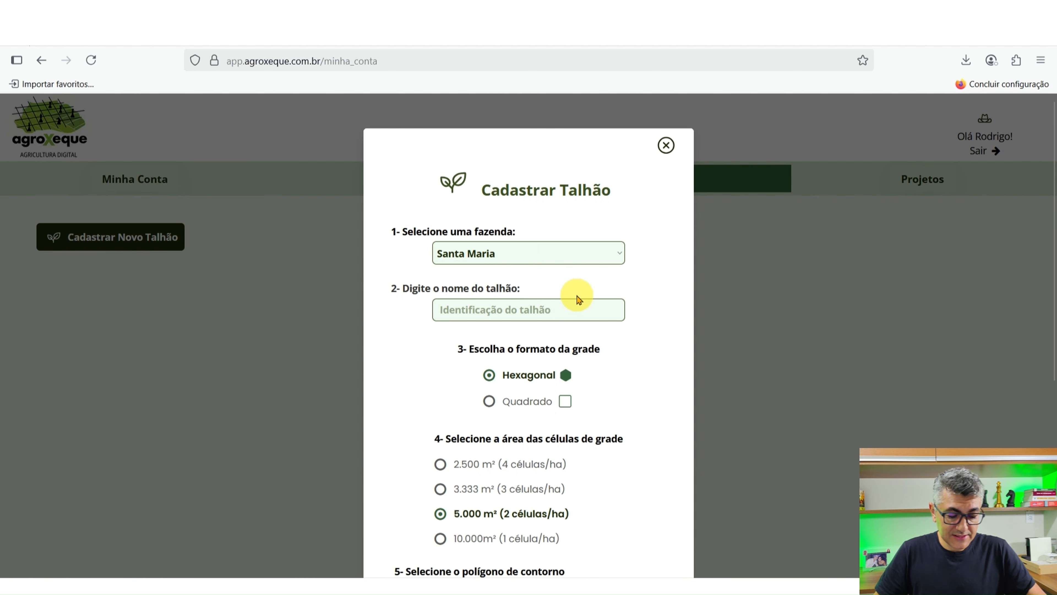
text(Angoco)
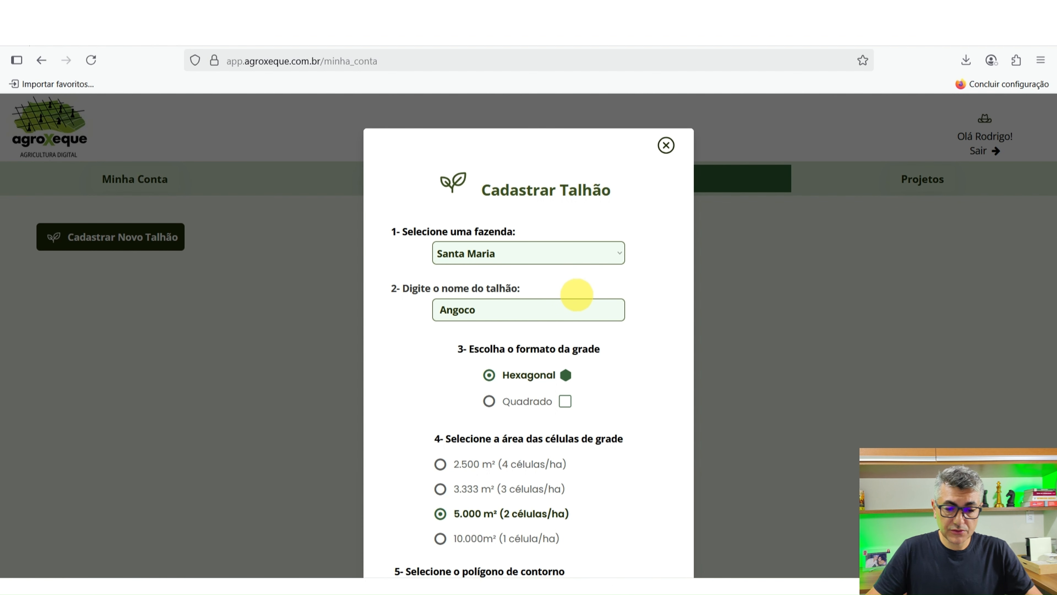
key(BackSpace)
key(BackSpace)
key(BackSpace)
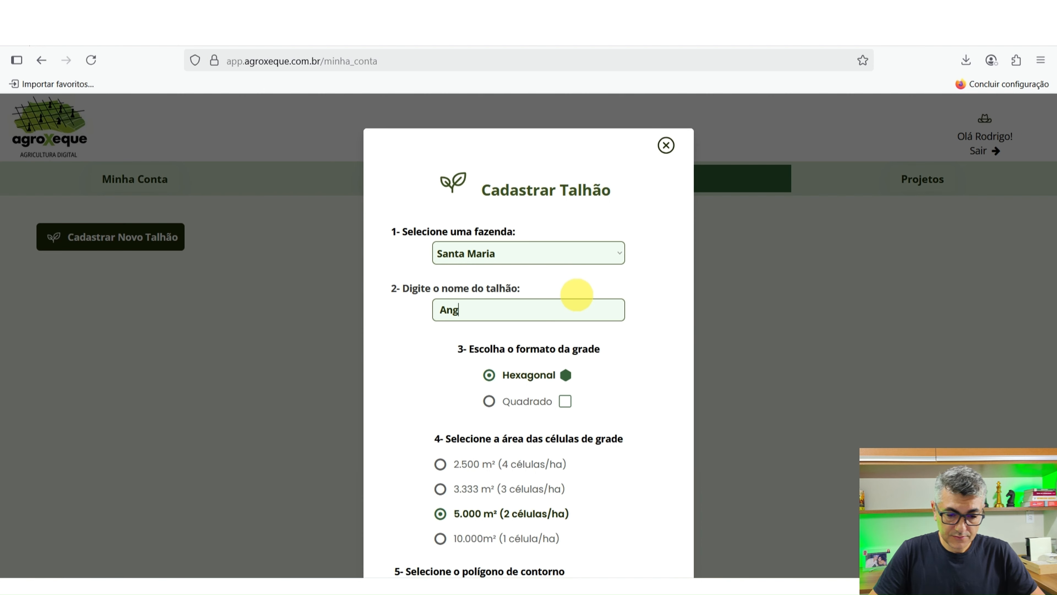
text(ico)
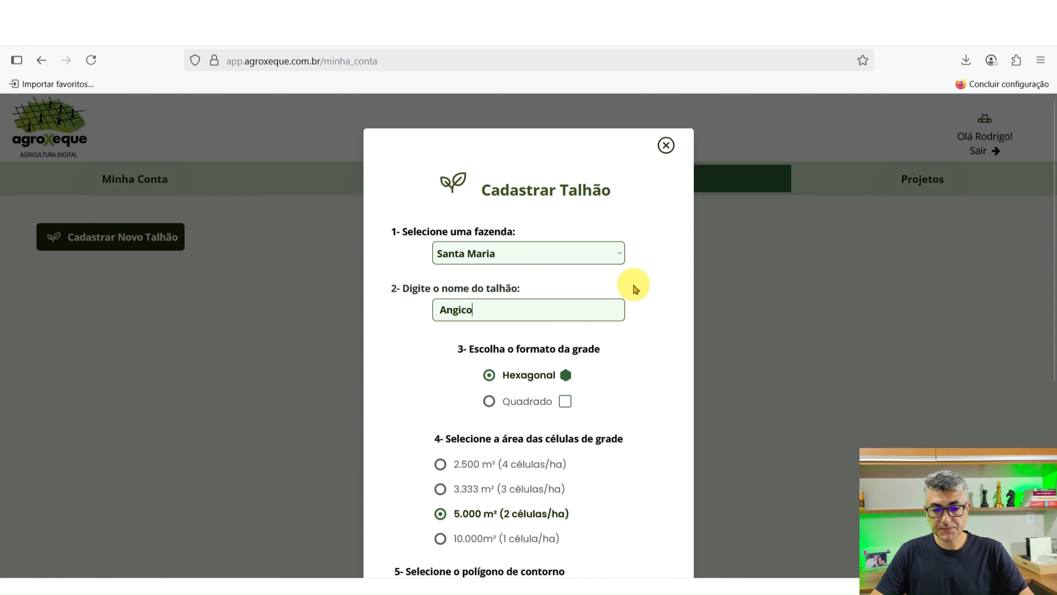
click(633, 285)
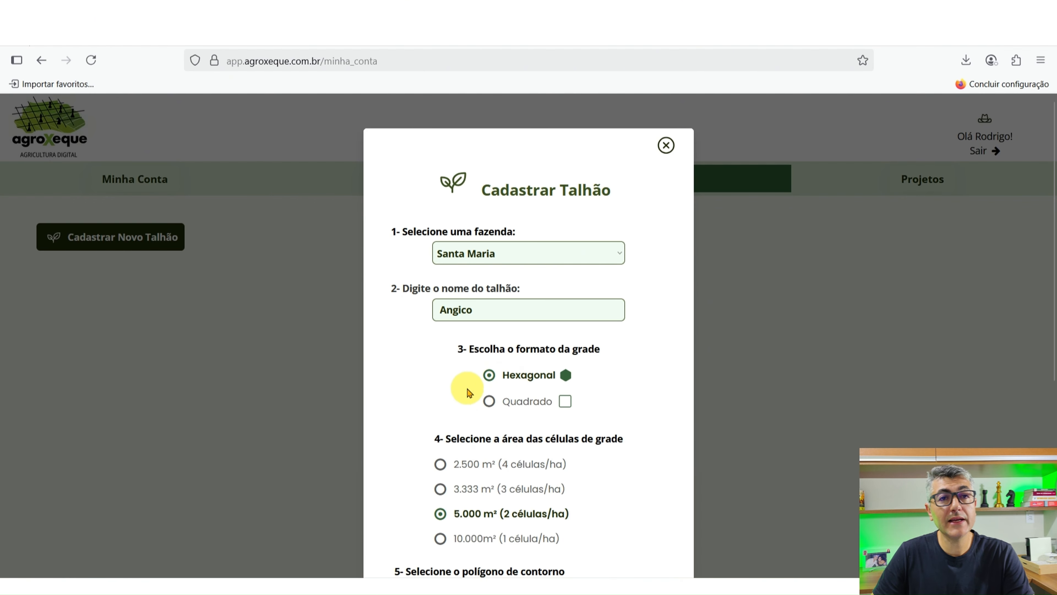
Step: Set the plot's sampling grid to Hexagonal with a cell area of 10.000 m² (1 célula/ha)
click(489, 401)
click(493, 376)
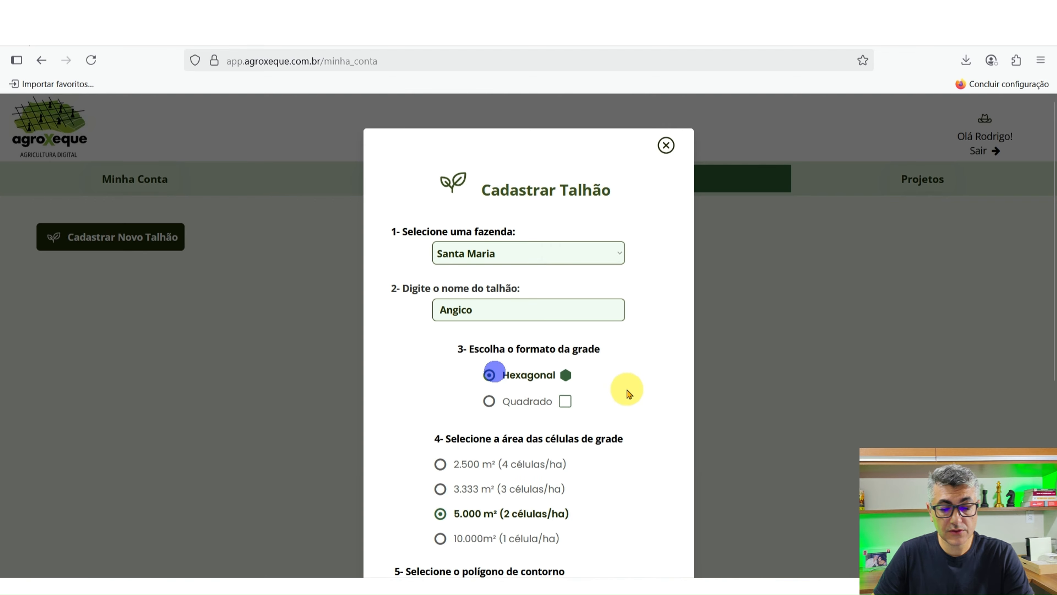
scroll(626, 389, down, 3)
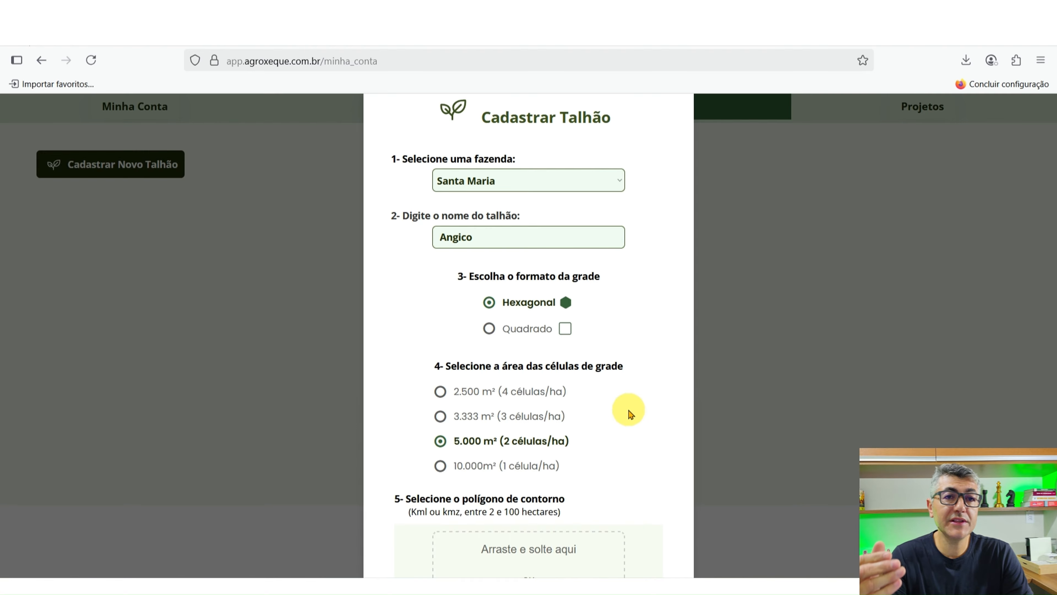
click(440, 393)
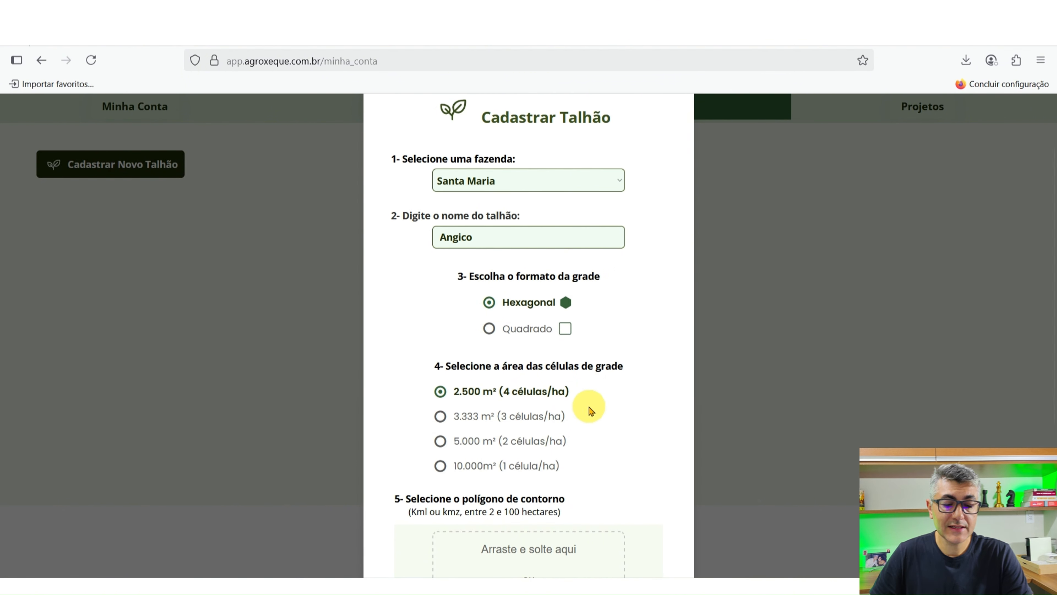
click(450, 466)
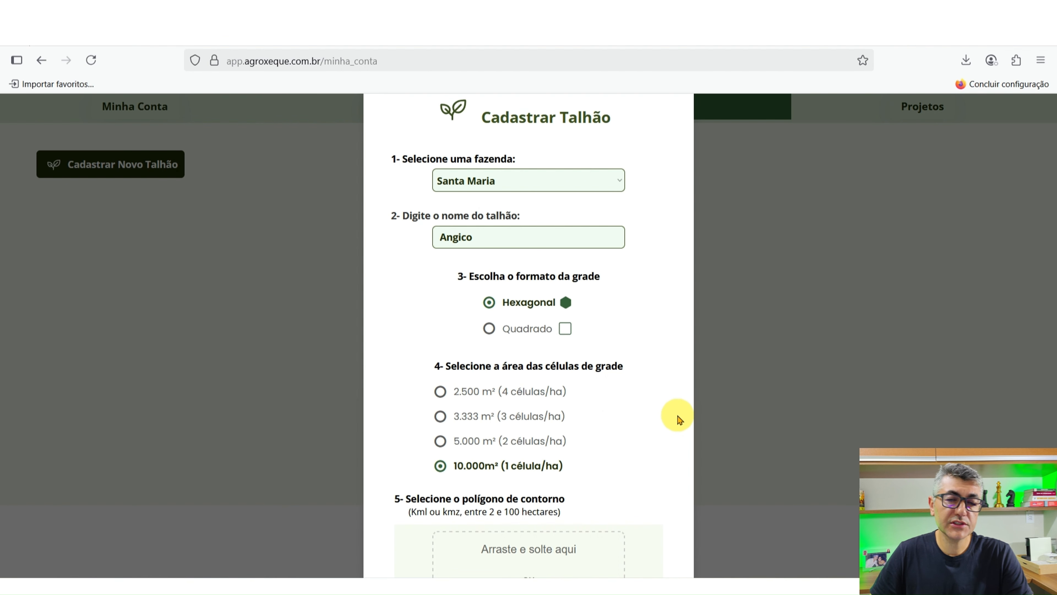
Step: Load the Polígono 1 file from the Área de Trabalho folder as the boundary polygon and register the plot
scroll(643, 406, down, 3)
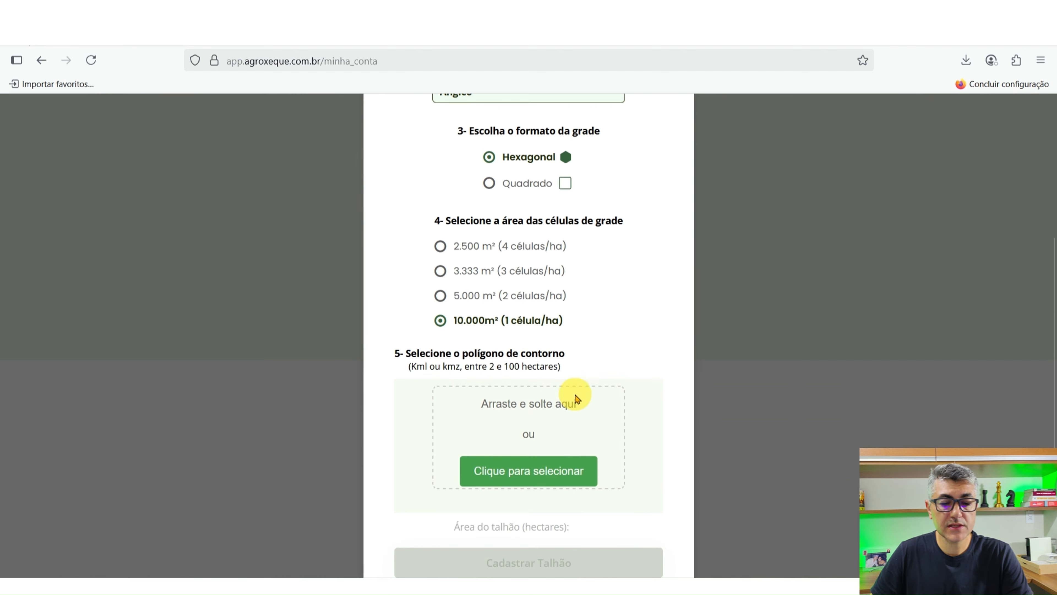
click(536, 474)
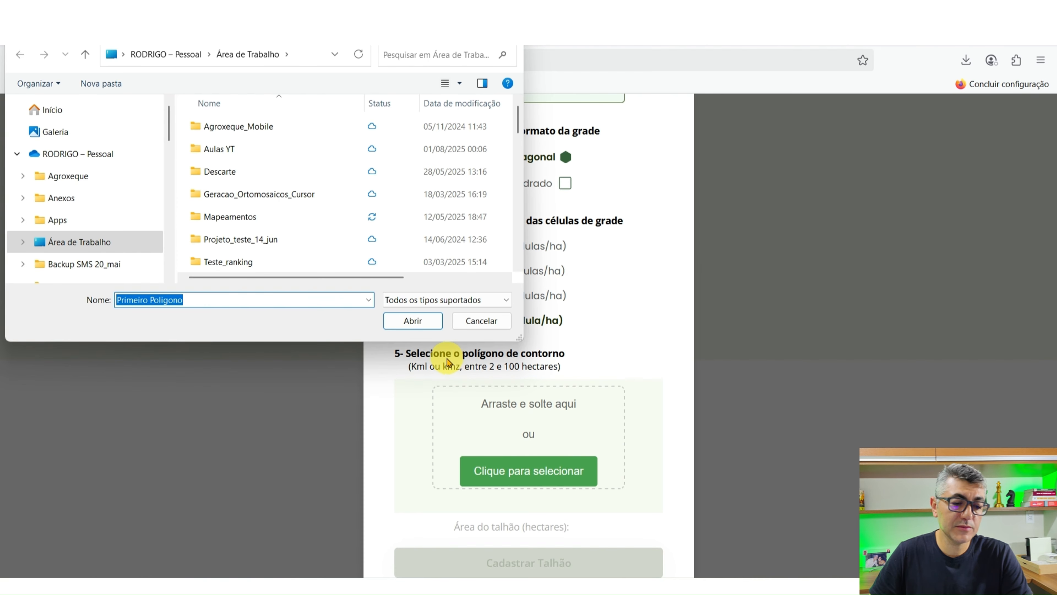
scroll(263, 165, down, 2)
scroll(264, 167, down, 1)
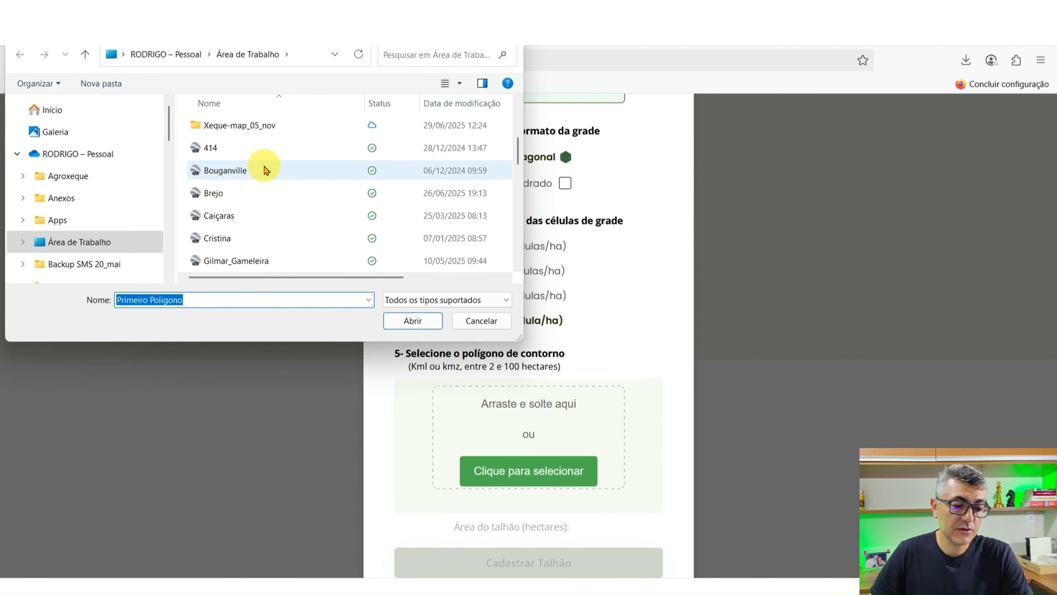
scroll(286, 168, down, 1)
scroll(289, 161, down, 1)
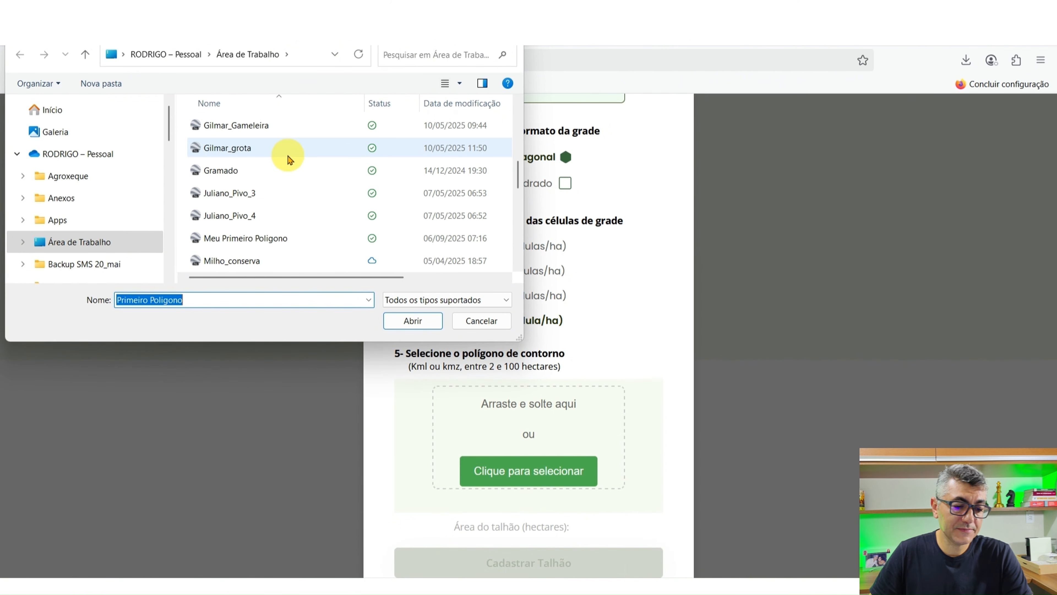
scroll(288, 161, down, 1)
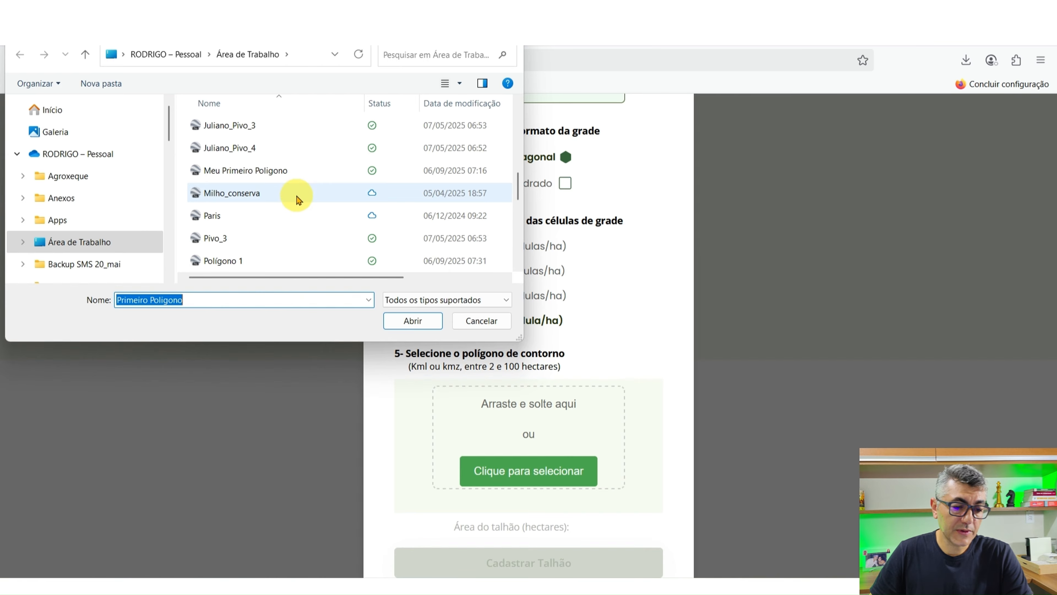
click(255, 262)
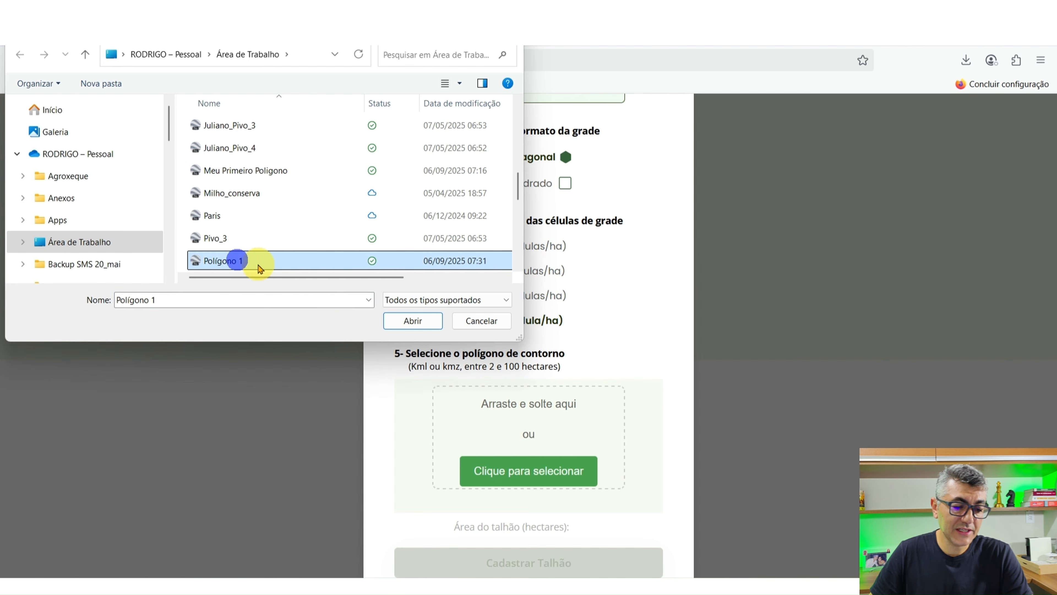
click(413, 322)
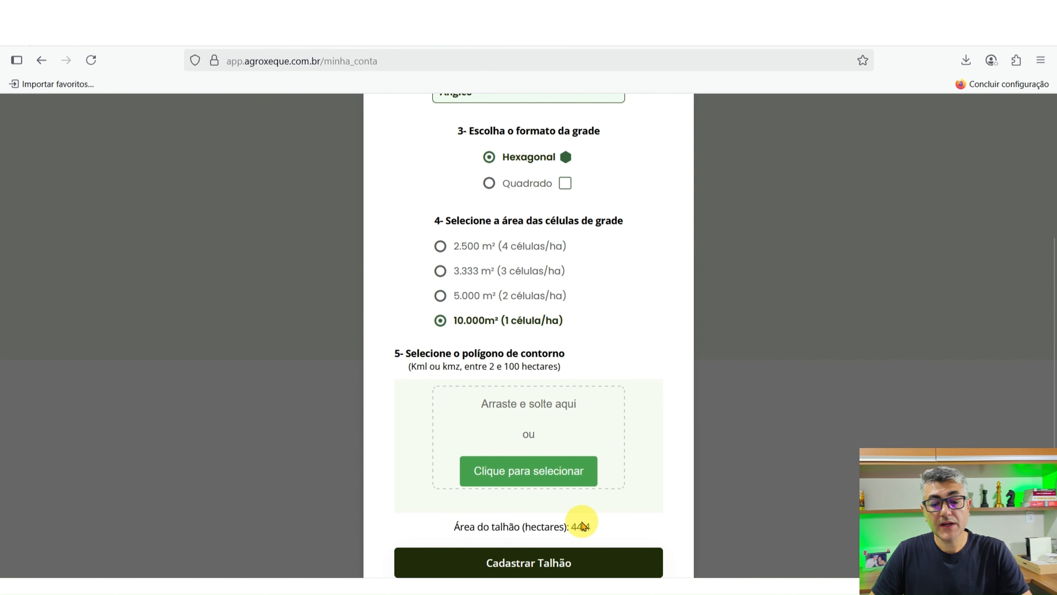
scroll(606, 500, down, 2)
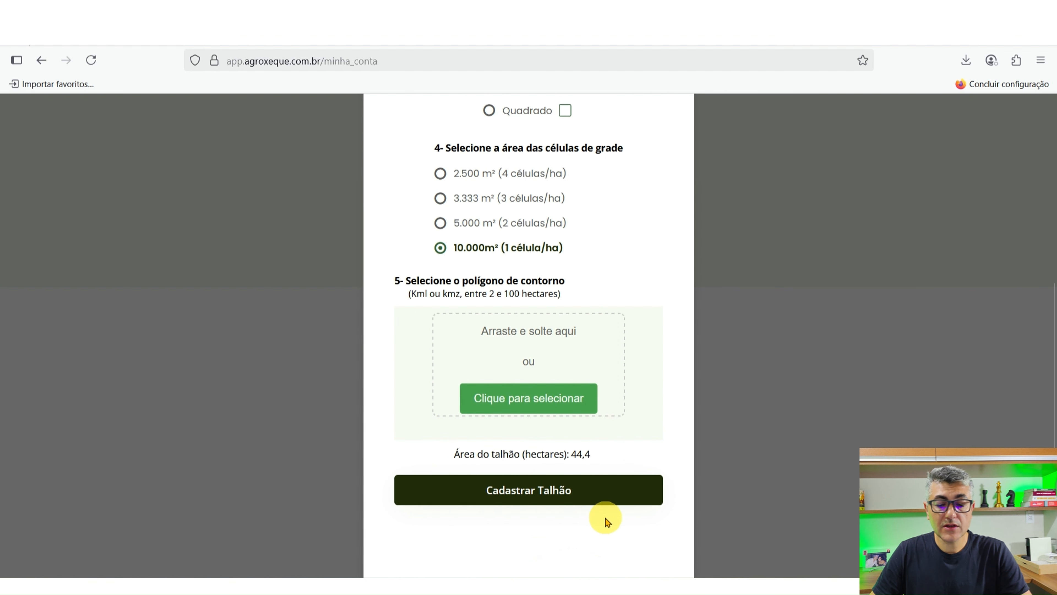
click(546, 490)
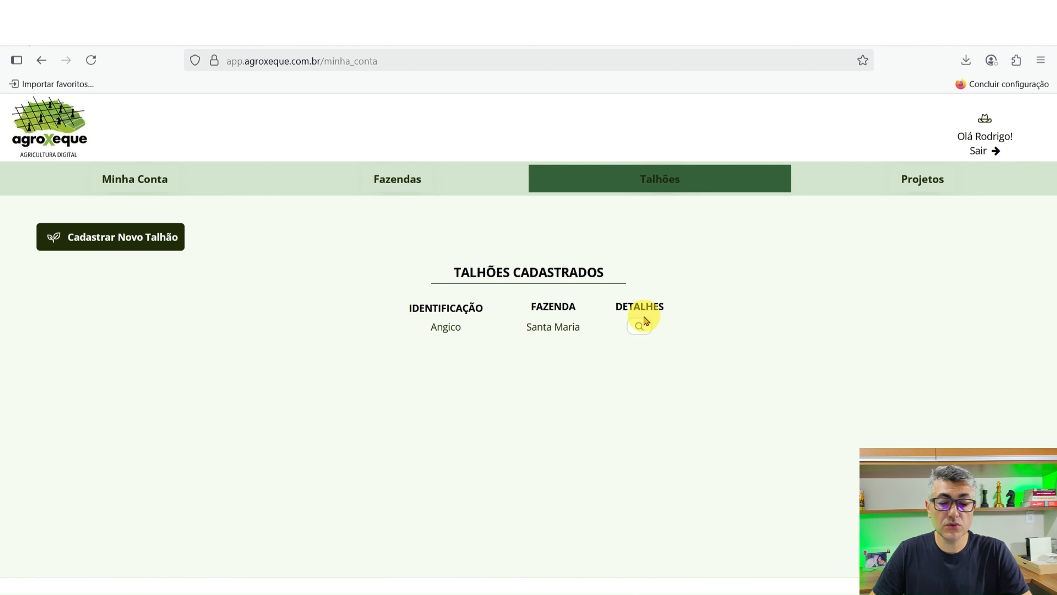
Step: Open the details of the Angico plot and show the sampling grid over its boundary on the map
click(641, 330)
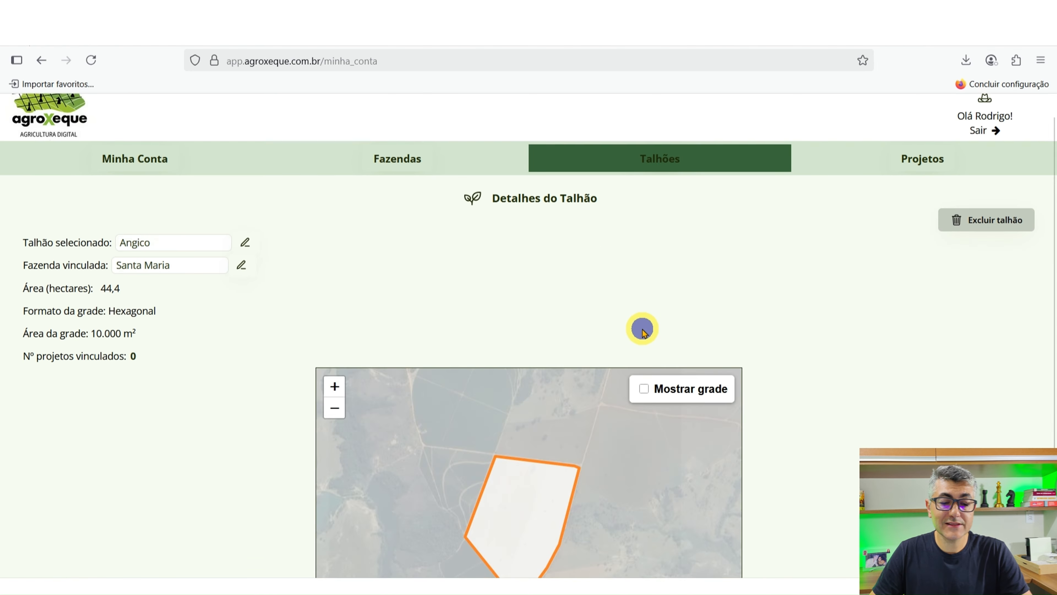
scroll(641, 333, down, 2)
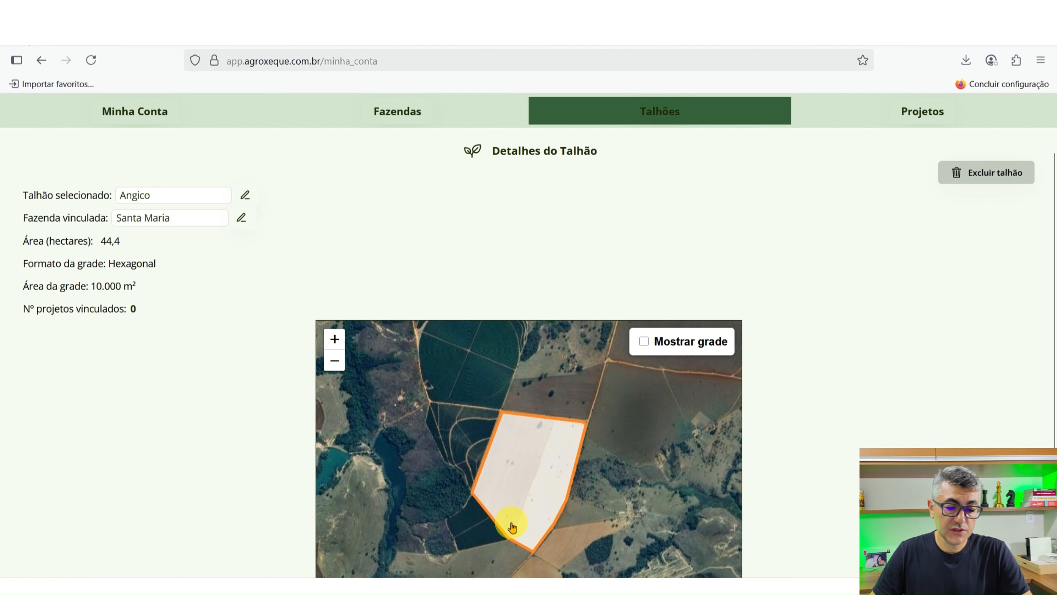
scroll(514, 524, up, 2)
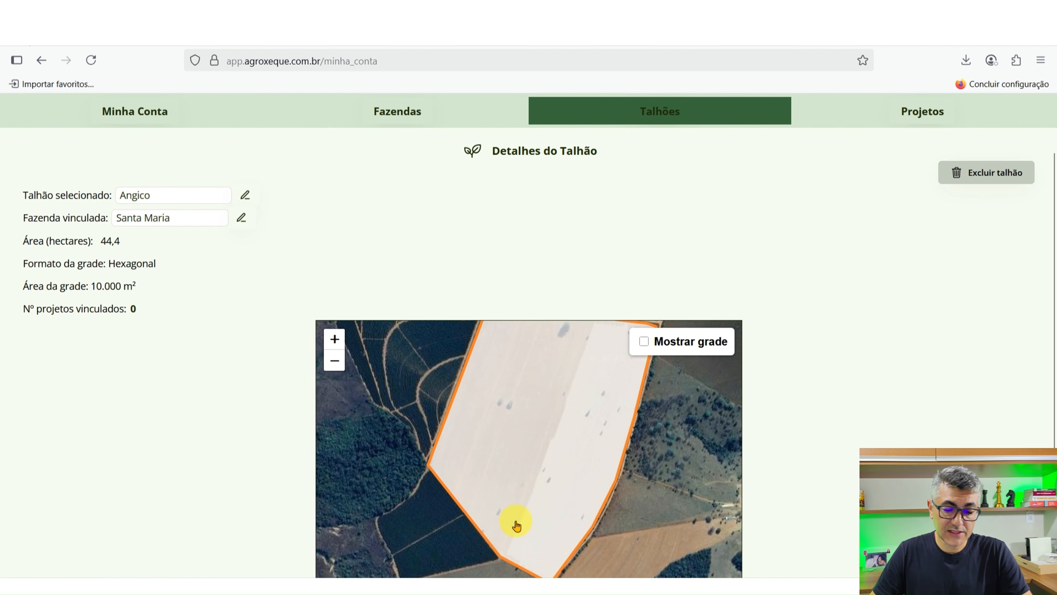
click(644, 341)
drag(642, 392, 639, 432)
scroll(842, 385, down, 2)
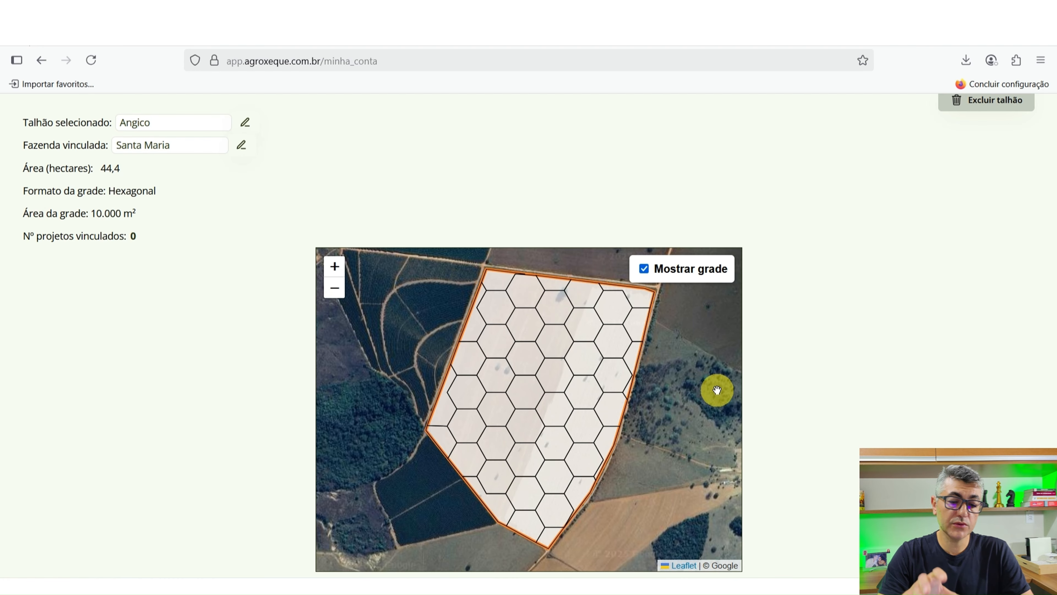
Step: Hide and redisplay the sampling grid to compare the map views, and review the Angico plot's details
click(645, 270)
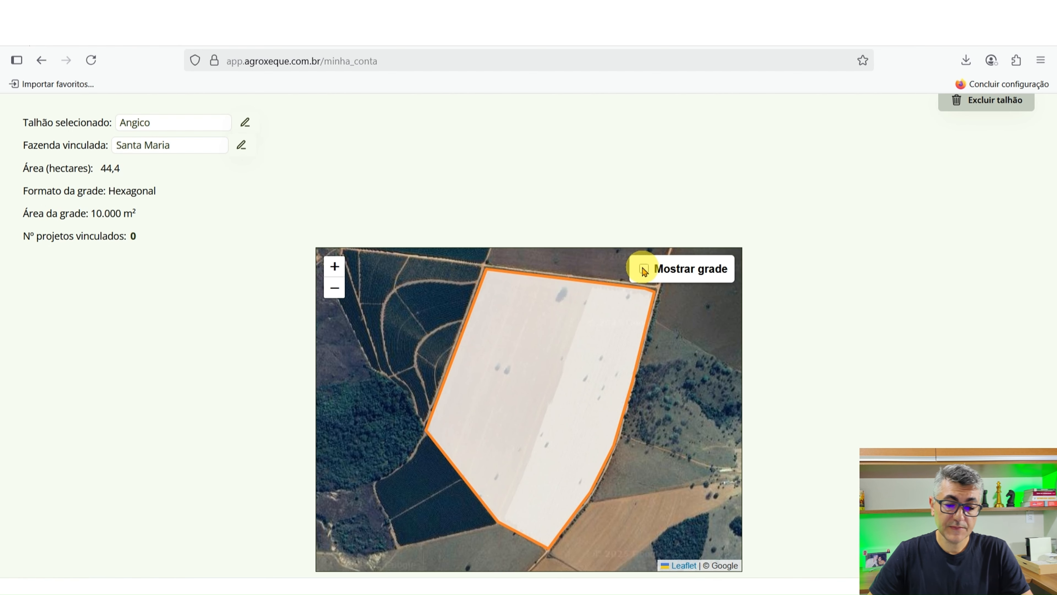
click(643, 268)
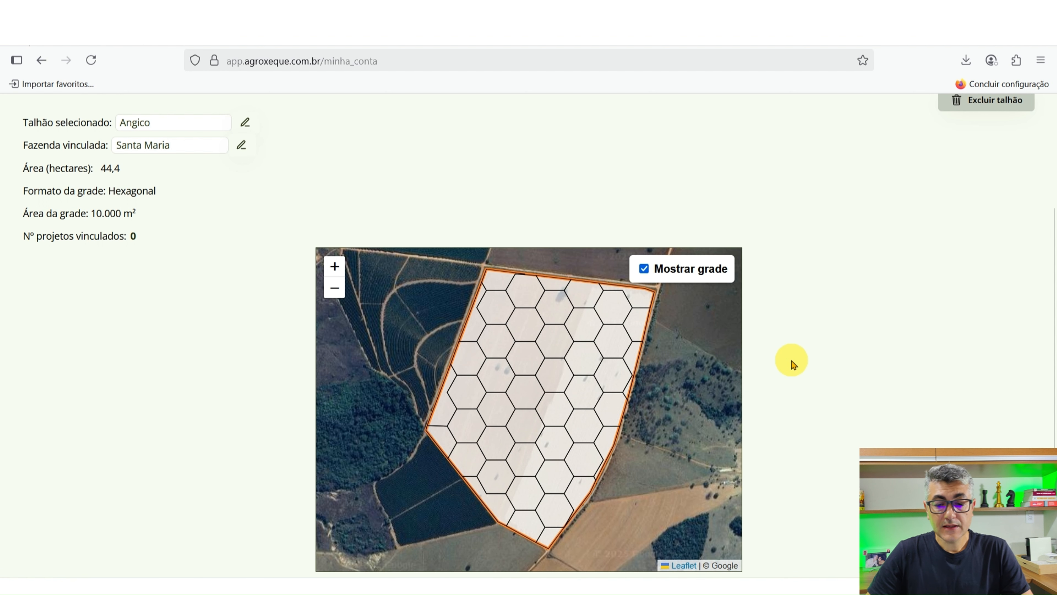
scroll(790, 359, up, 3)
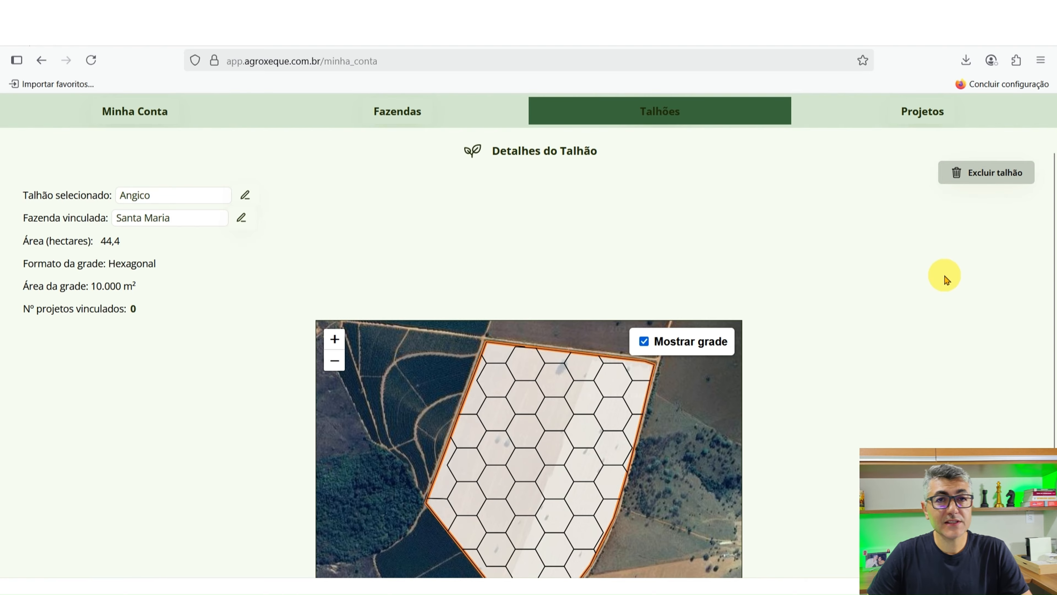
scroll(946, 279, down, 3)
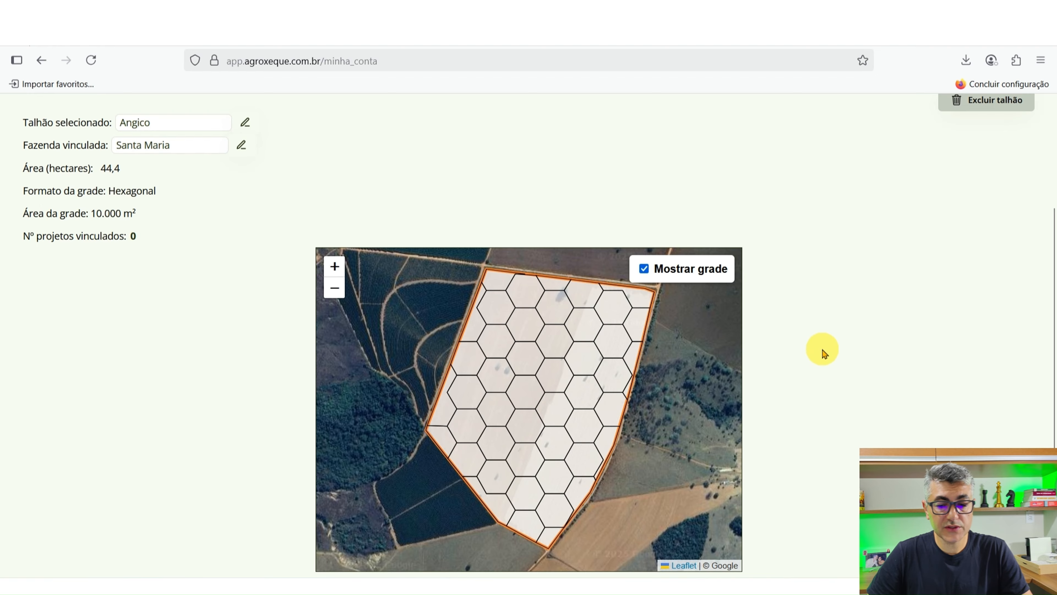
scroll(833, 363, up, 2)
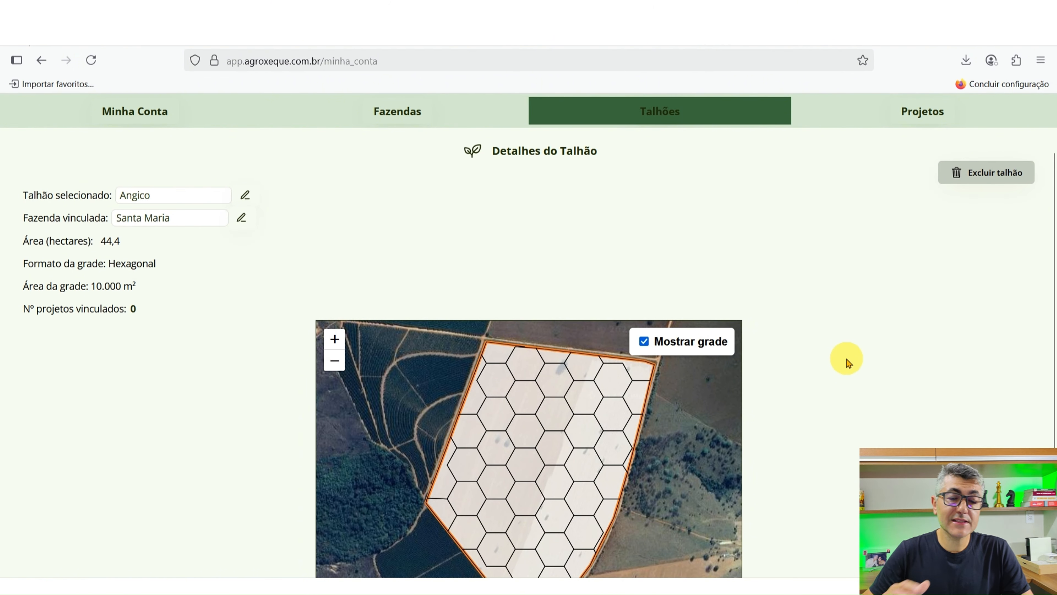
scroll(830, 359, up, 2)
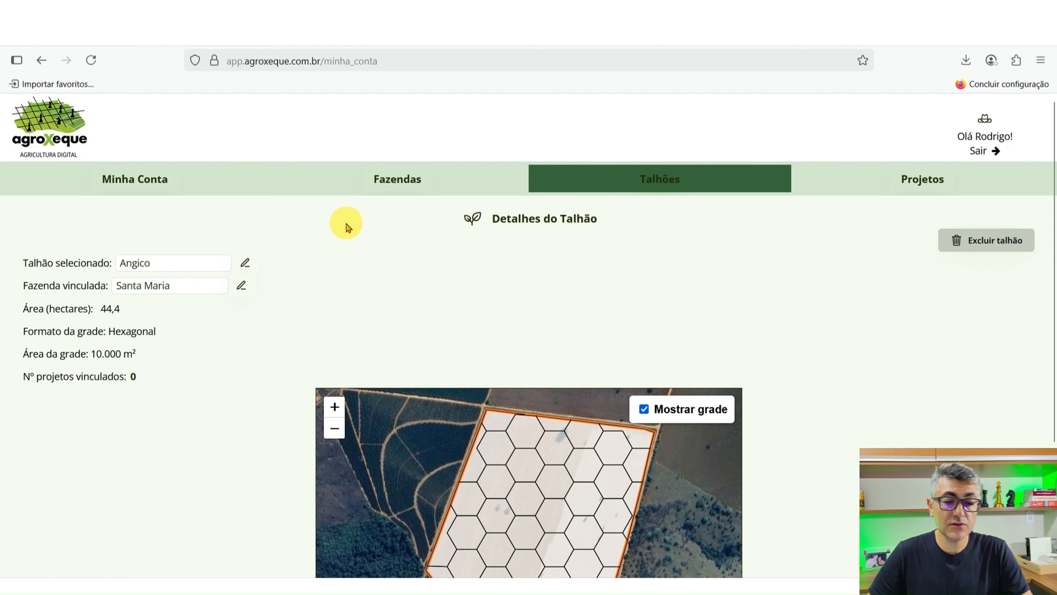
Step: Review the registered plots and farms lists, and return to the account overview page
click(675, 184)
click(407, 182)
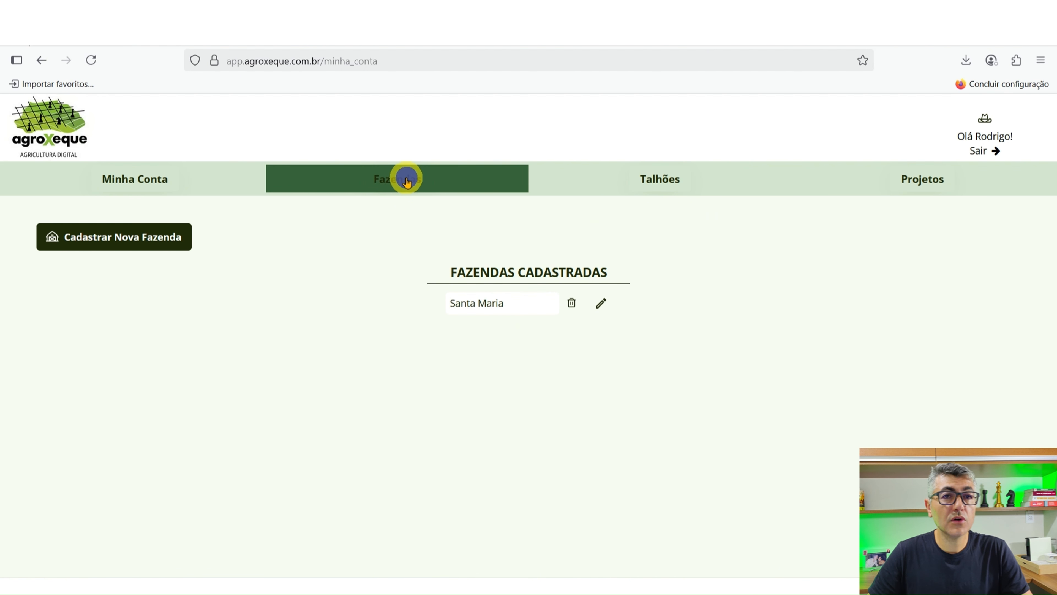
click(160, 173)
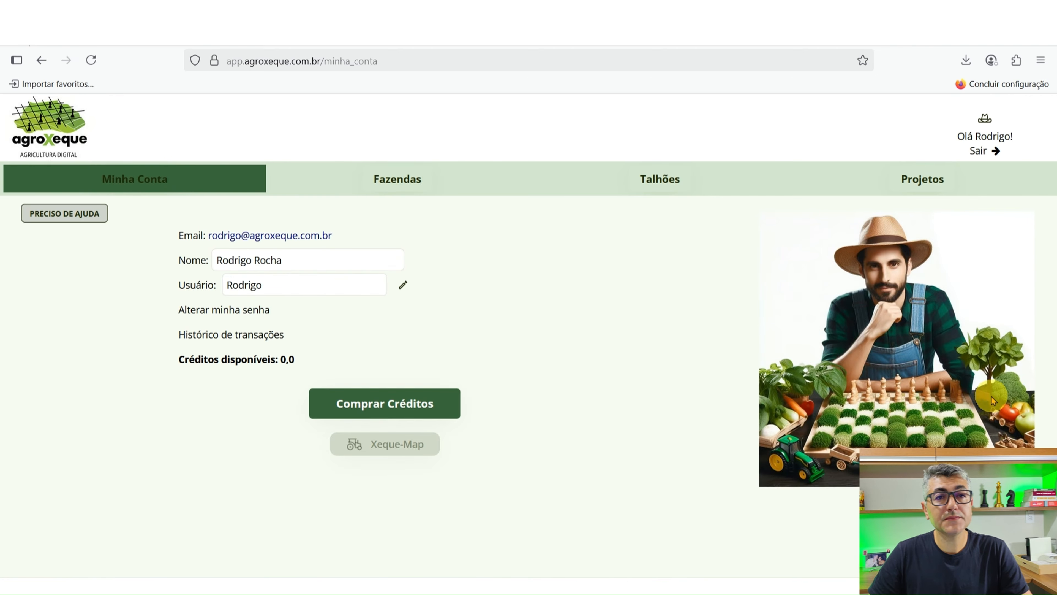